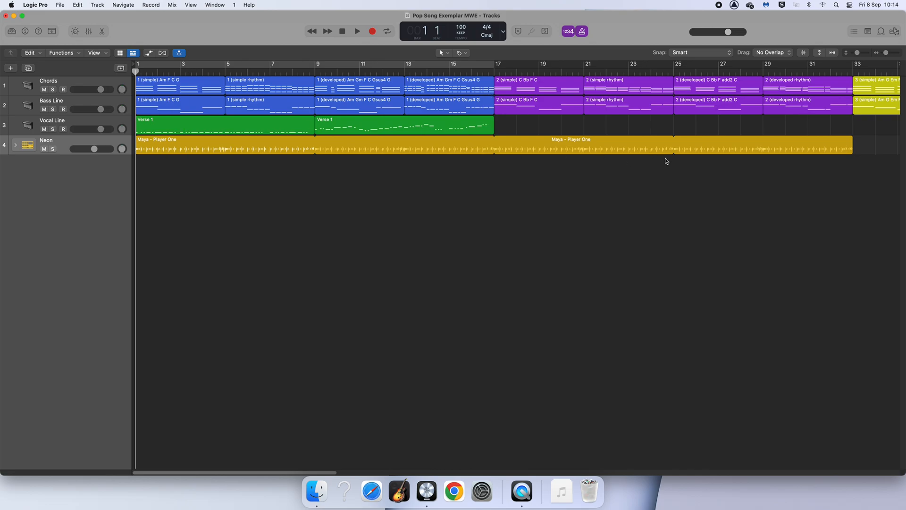
# Step: Play the song from the start to listen to the first Verse 1 region on the Vocal Line track
pyautogui.click(184, 129)
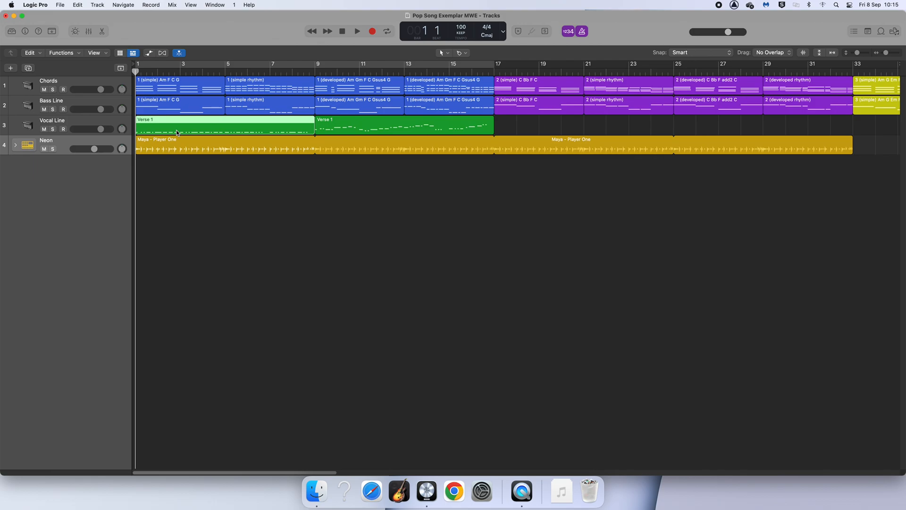
pyautogui.press('XF86AudioRaiseVolume')
pyautogui.press('space')
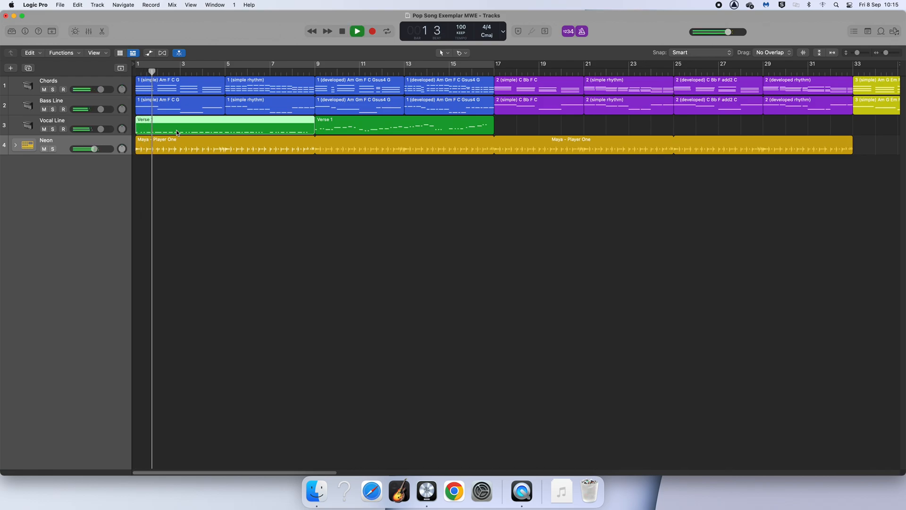
pyautogui.press('XF86AudioRaiseVolume')
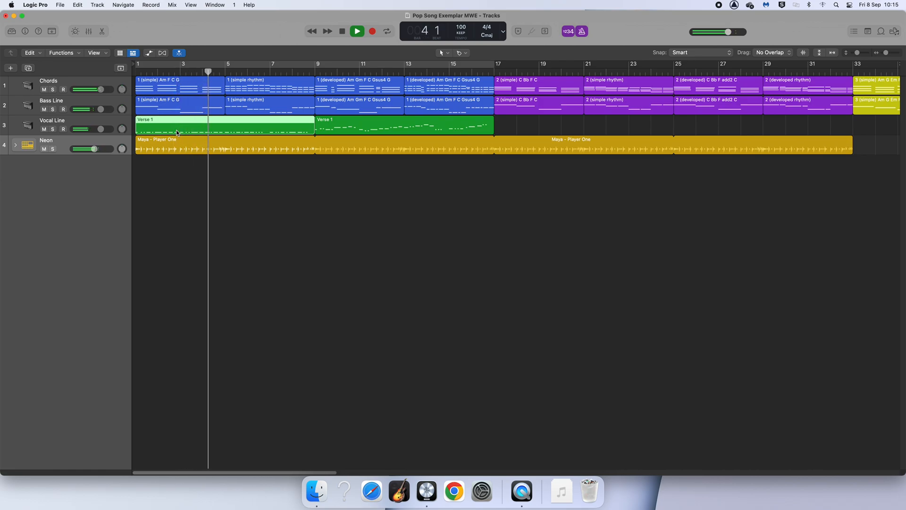
pyautogui.press('space')
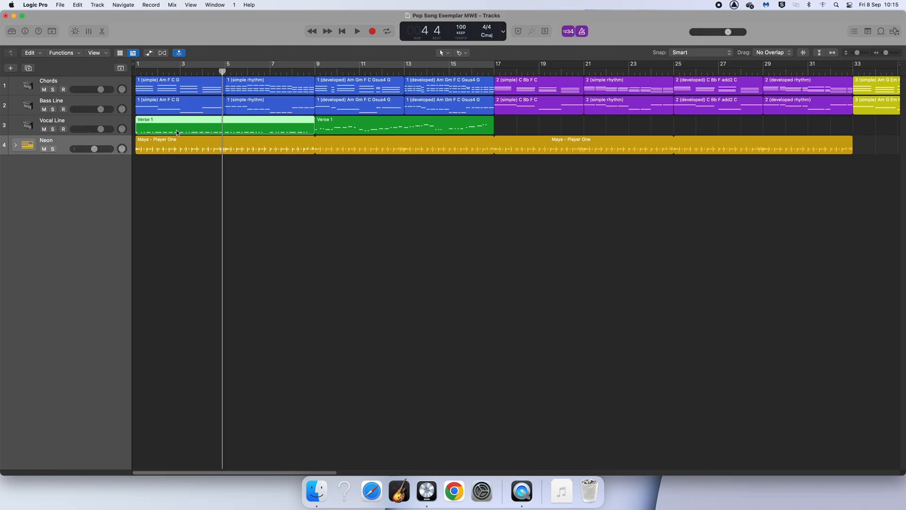
# Step: Swap the two Verse 1 regions on the Vocal Line track so the bar 9 verse starts at bar 1 and the first moves to bar 9
pyautogui.moveTo(275, 132); pyautogui.dragTo(635, 126)
pyautogui.moveTo(338, 129); pyautogui.dragTo(146, 118)
pyautogui.press('Return')
pyautogui.press('space')
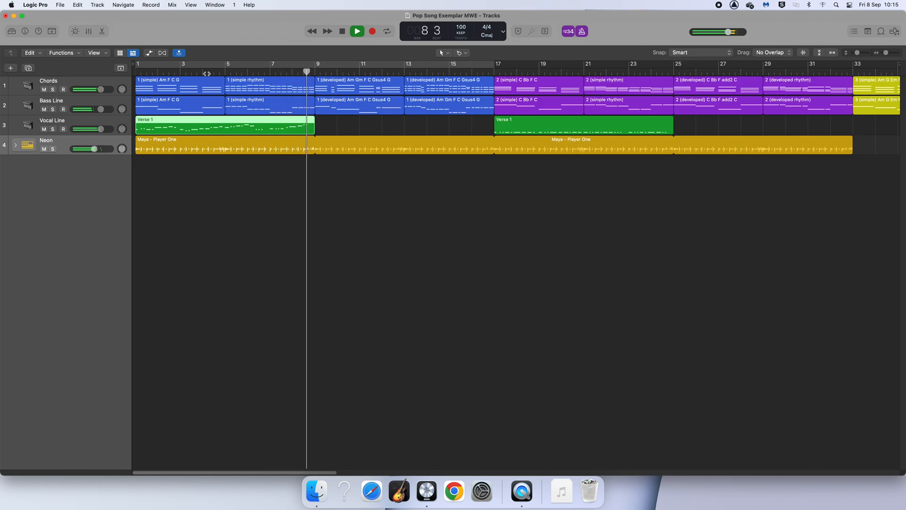
pyautogui.press('space')
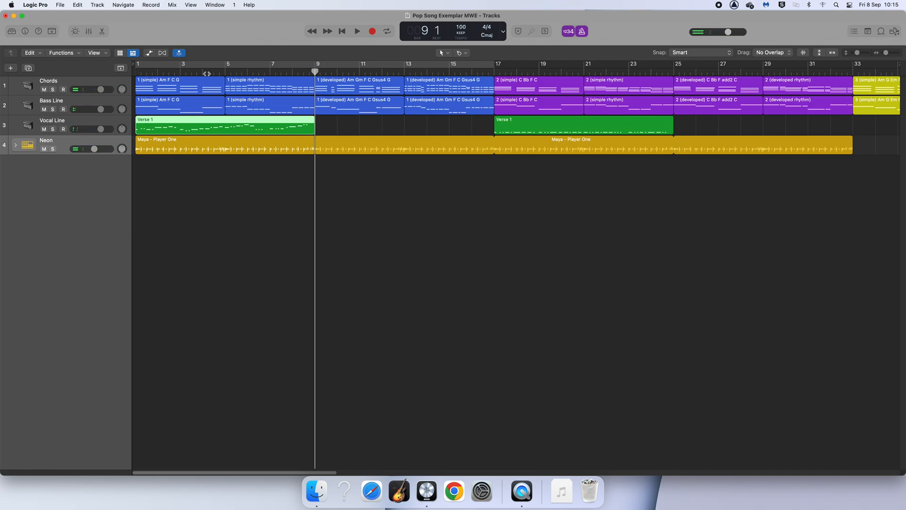
pyautogui.click(523, 126)
pyautogui.moveTo(507, 125); pyautogui.dragTo(340, 126)
pyautogui.click(270, 234)
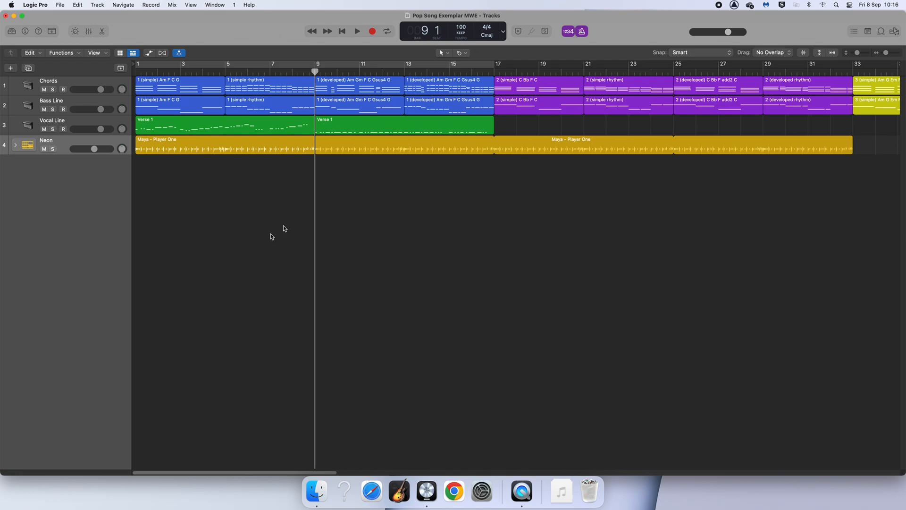
# Step: Open the Verse 1 region at bar 9 in the Piano Roll and enlarge the editor
pyautogui.click(353, 125)
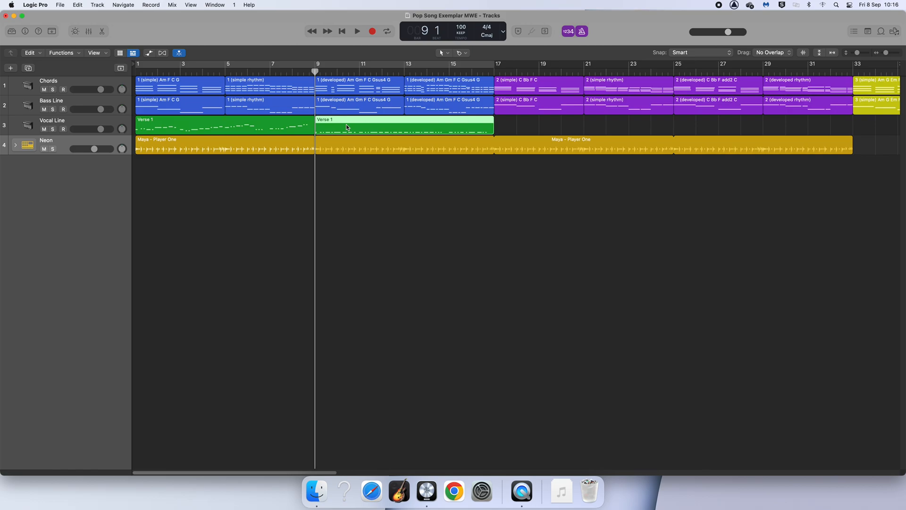
pyautogui.click(370, 187)
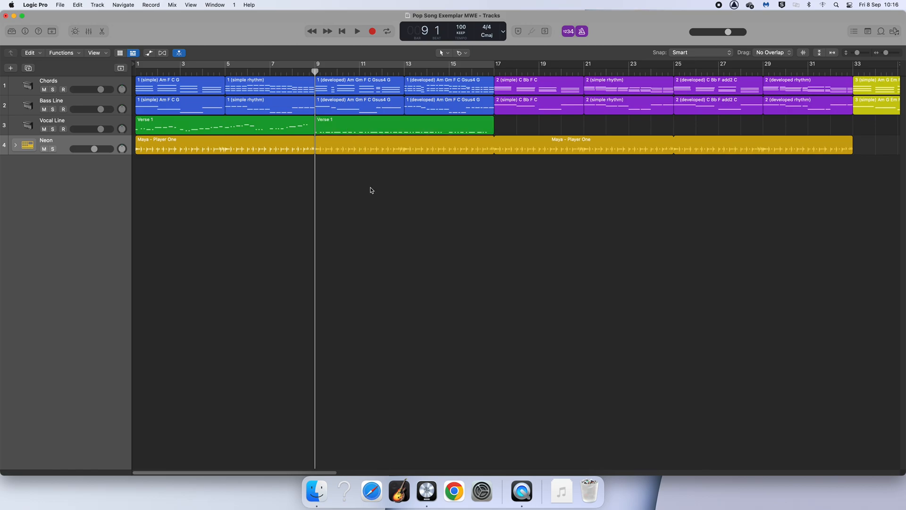
pyautogui.click(322, 122)
pyautogui.press('e')
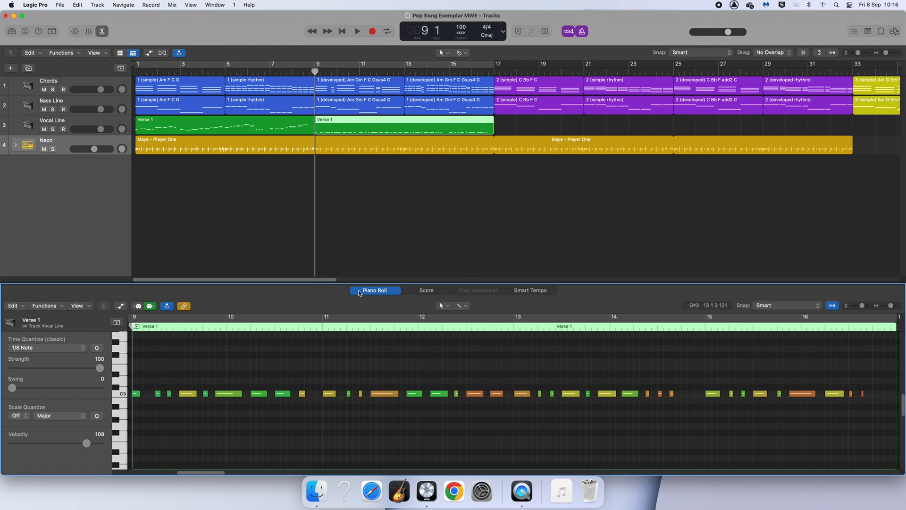
pyautogui.moveTo(355, 282); pyautogui.dragTo(356, 178)
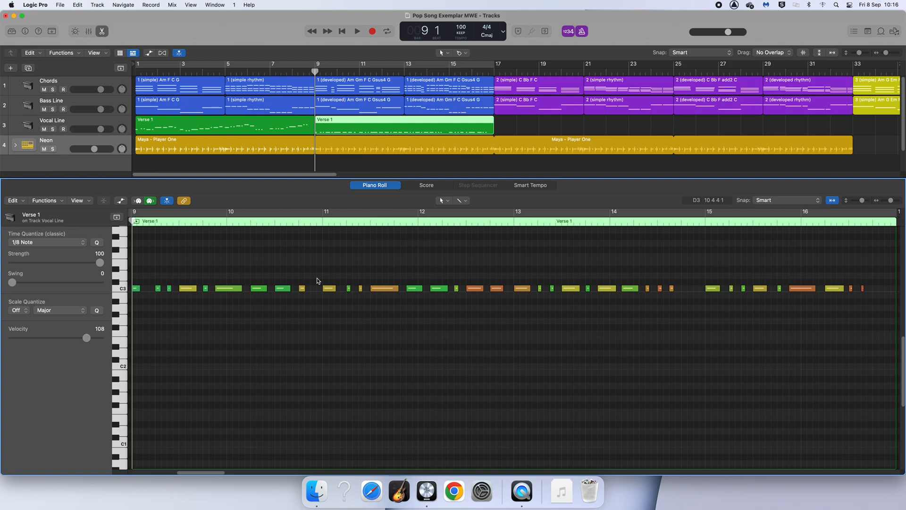
# Step: Audition pitches around C3 on the Piano Roll keyboard
pyautogui.scroll(-1, 219, 303)
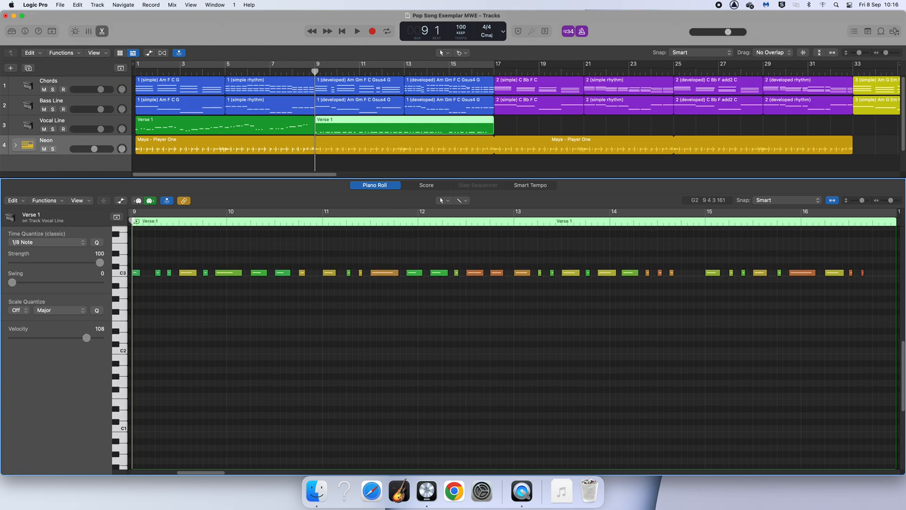
pyautogui.click(123, 286)
pyautogui.click(125, 274)
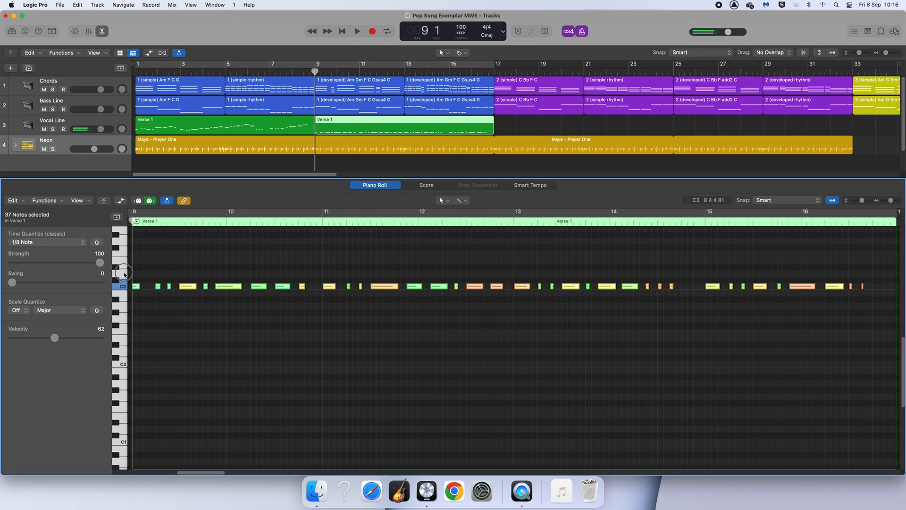
pyautogui.click(123, 245)
pyautogui.click(123, 233)
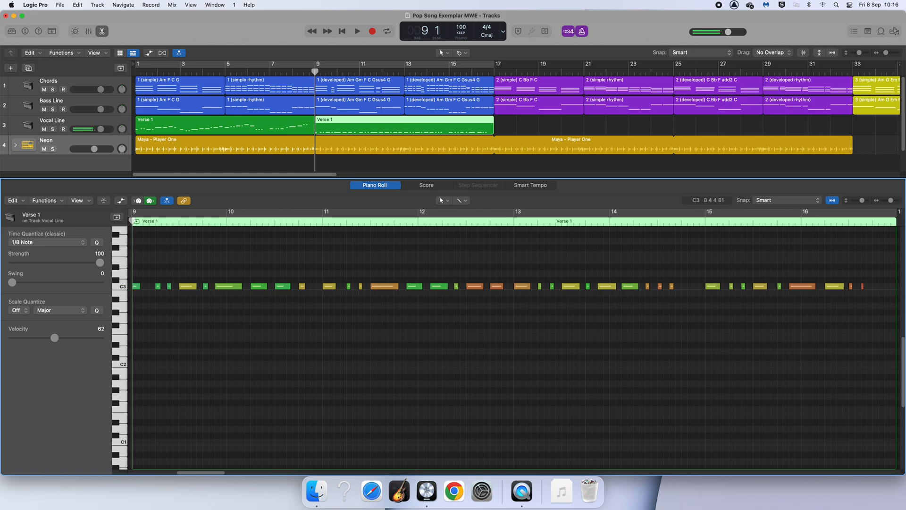
pyautogui.scroll(5, 128, 296)
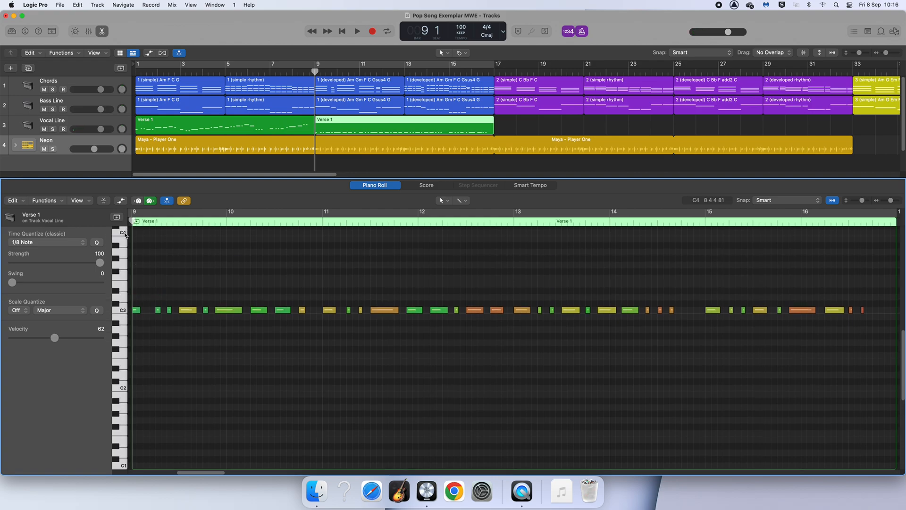
pyautogui.click(125, 234)
pyautogui.click(122, 330)
pyautogui.click(121, 344)
pyautogui.click(124, 356)
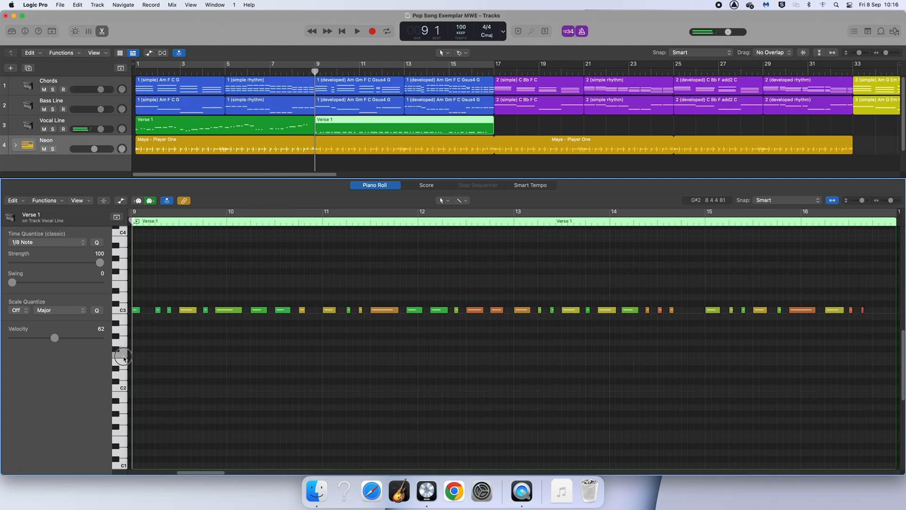
pyautogui.click(117, 236)
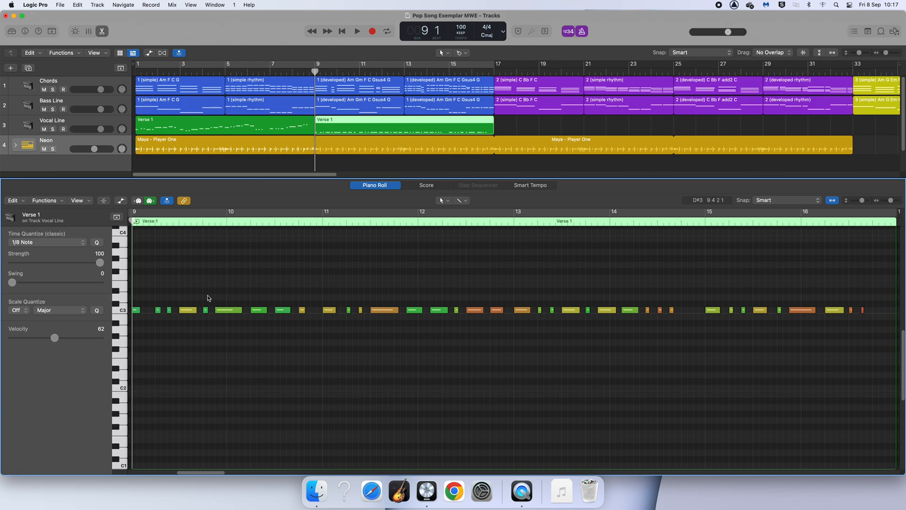
# Step: Try moving the opening notes of the verse to new pitches above and below C3
pyautogui.moveTo(158, 310); pyautogui.dragTo(205, 278)
pyautogui.click(238, 281)
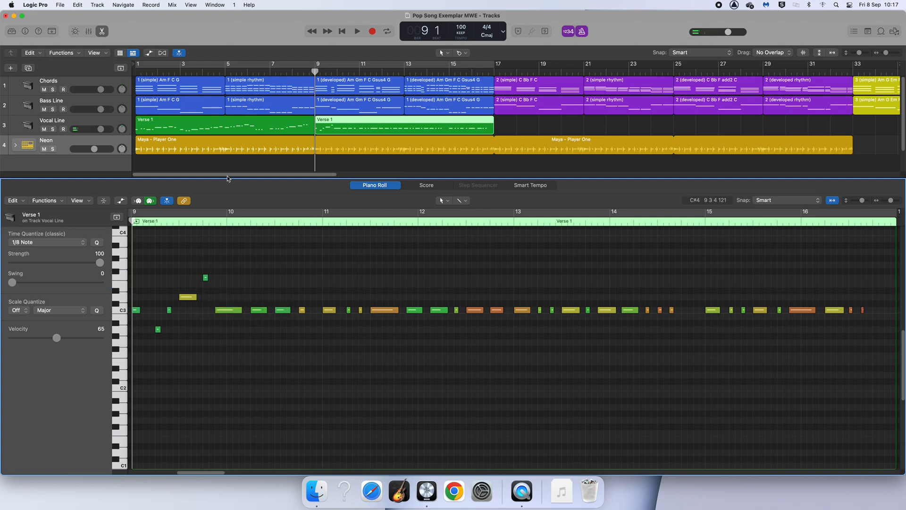
# Step: Play back the edited verse from bar 8
pyautogui.press('space')
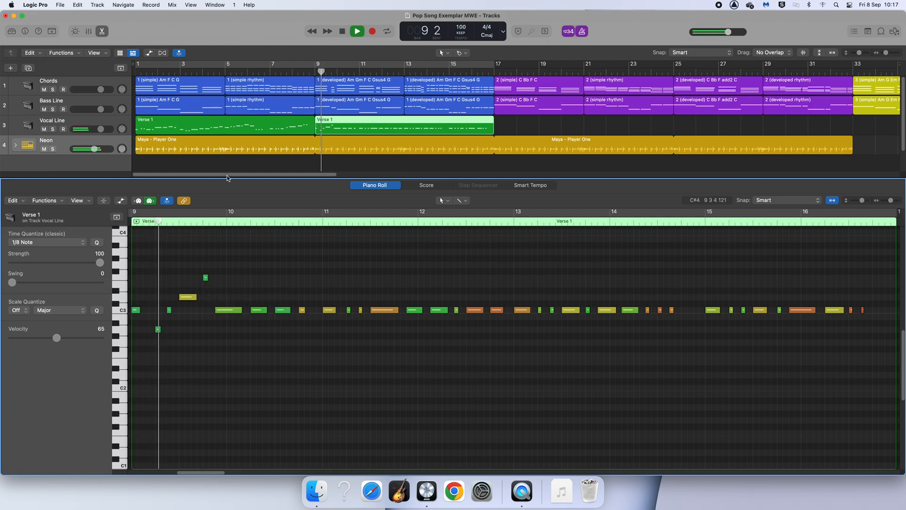
pyautogui.press('space')
pyautogui.moveTo(332, 72); pyautogui.dragTo(309, 71)
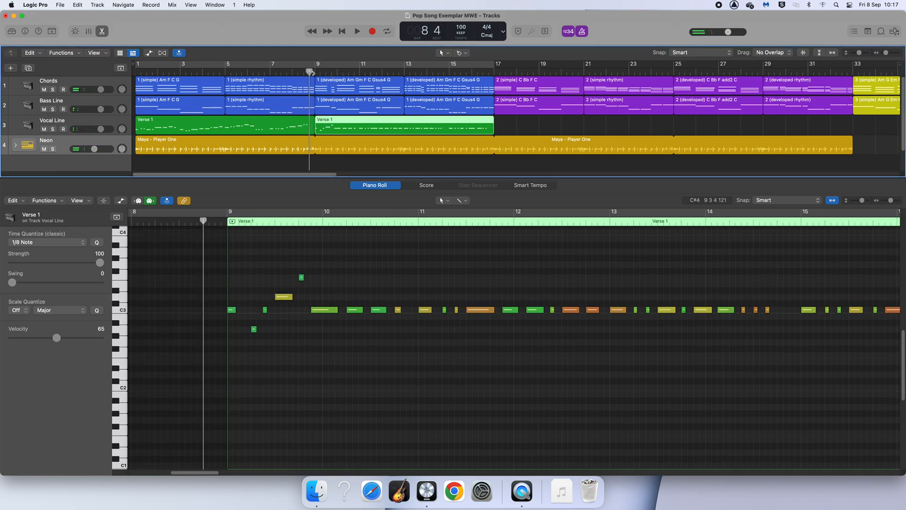
pyautogui.press('space')
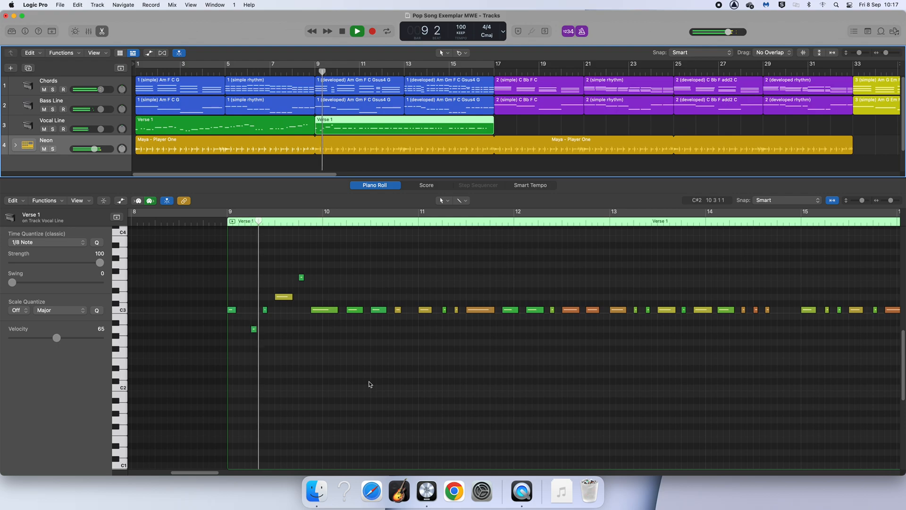
pyautogui.press('space')
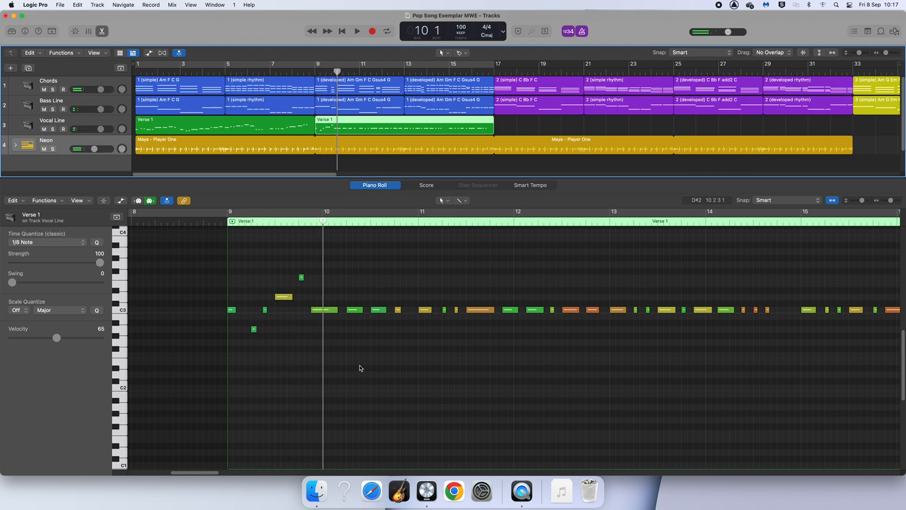
# Step: Undo the last three note edits and deselect the notes
pyautogui.press('super+z')
pyautogui.press('super+z')
pyautogui.press('super+z')
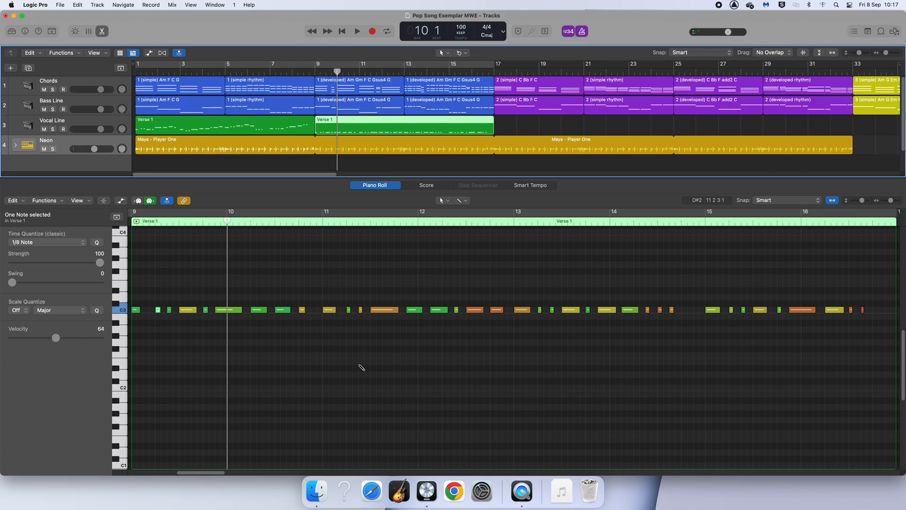
pyautogui.click(358, 369)
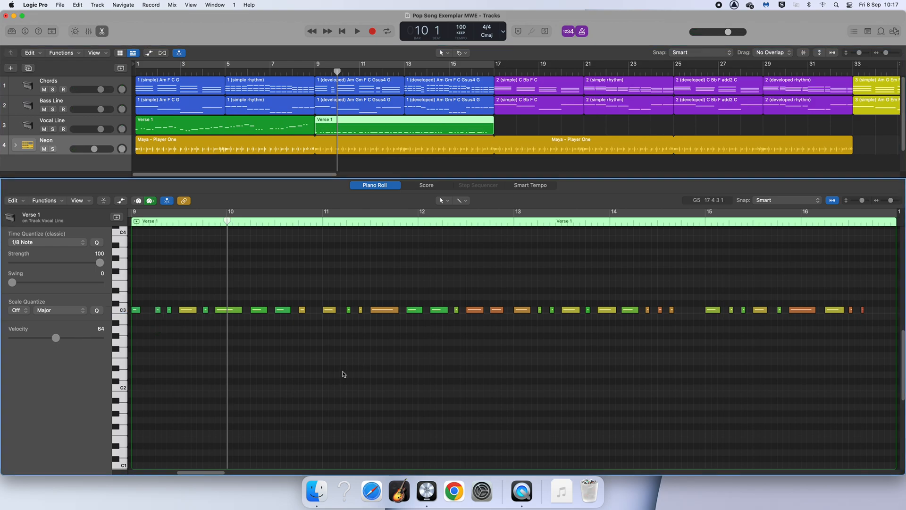
# Step: Inspect the melody of the Verse 1 region at bar 1 by selecting its notes, then return to the bar 9 region
pyautogui.click(169, 134)
pyautogui.click(206, 386)
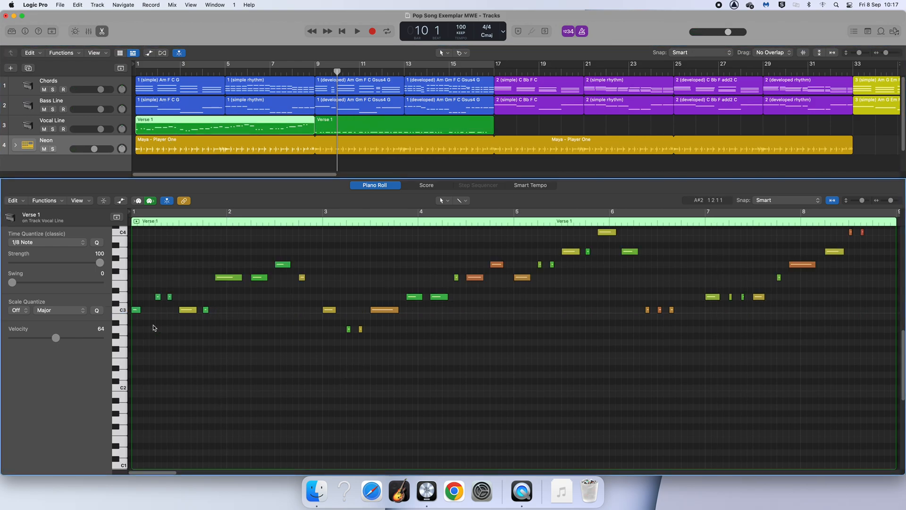
pyautogui.click(136, 309)
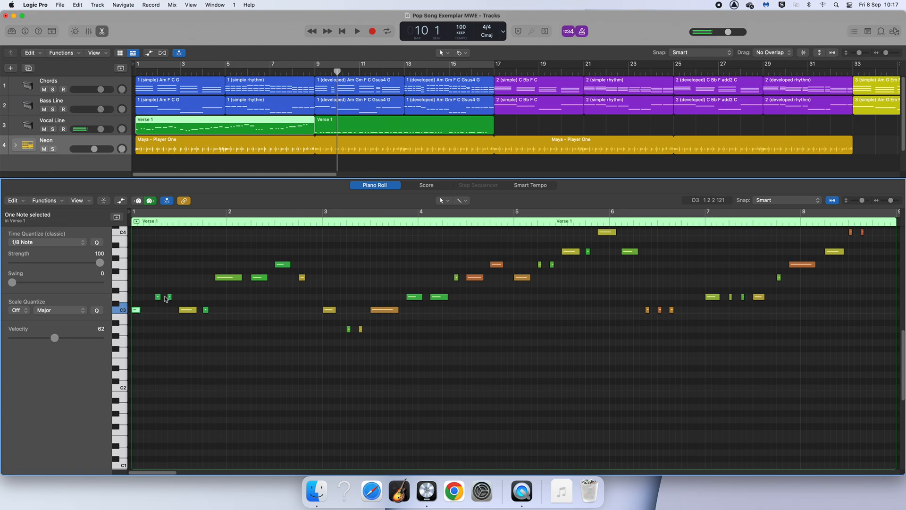
pyautogui.click(234, 279)
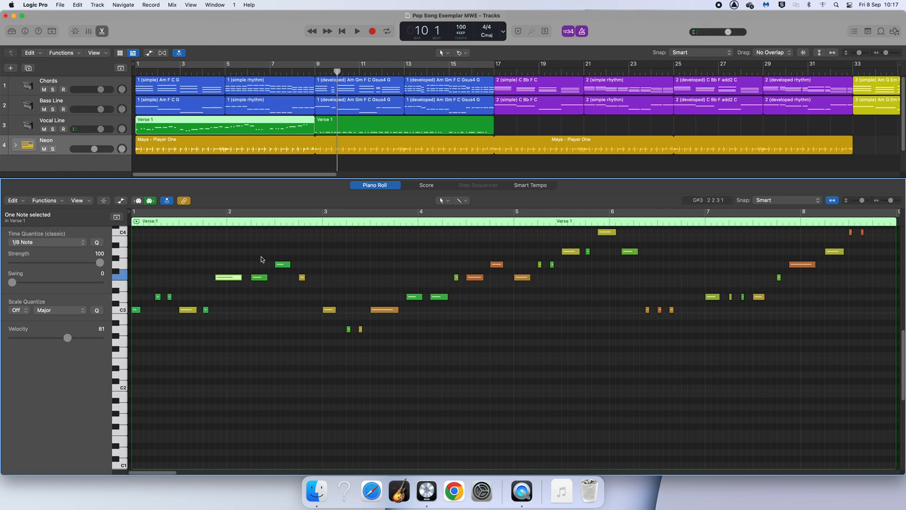
pyautogui.click(361, 131)
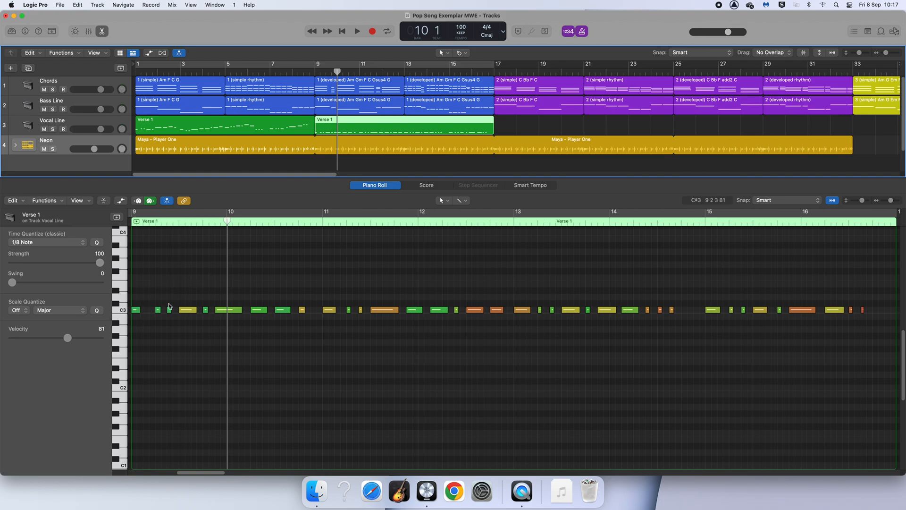
# Step: Move one early note of the bar 9 verse up a step and three notes in bar 10 down below C3
pyautogui.moveTo(194, 310); pyautogui.dragTo(195, 297)
pyautogui.click(196, 337)
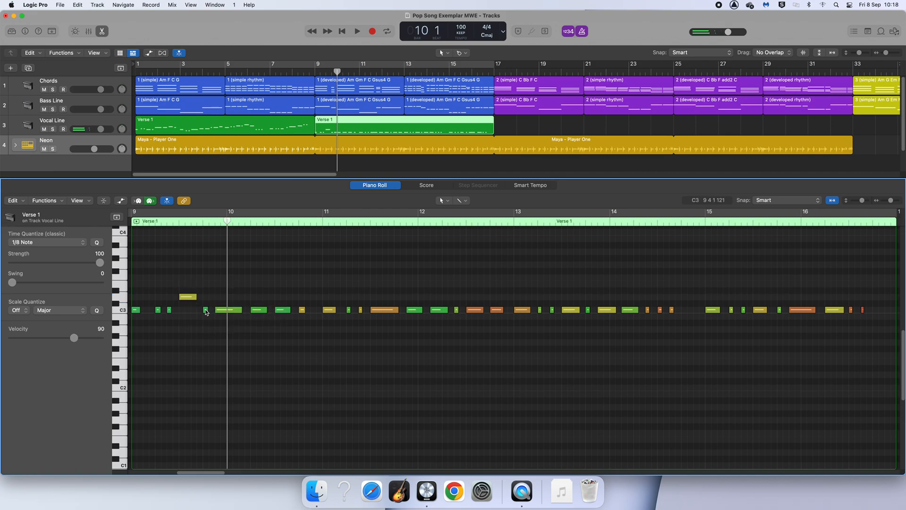
pyautogui.click(239, 312)
pyautogui.moveTo(259, 309); pyautogui.dragTo(281, 345)
pyautogui.click(312, 340)
pyautogui.click(312, 345)
pyautogui.moveTo(302, 311); pyautogui.dragTo(302, 334)
pyautogui.click(310, 331)
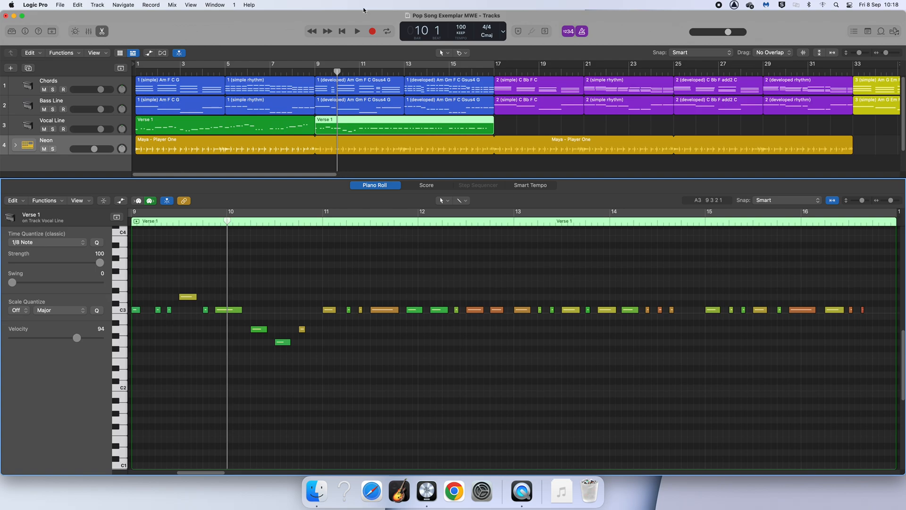
# Step: Play back the reworked verse from bar 8
pyautogui.moveTo(338, 71); pyautogui.dragTo(309, 71)
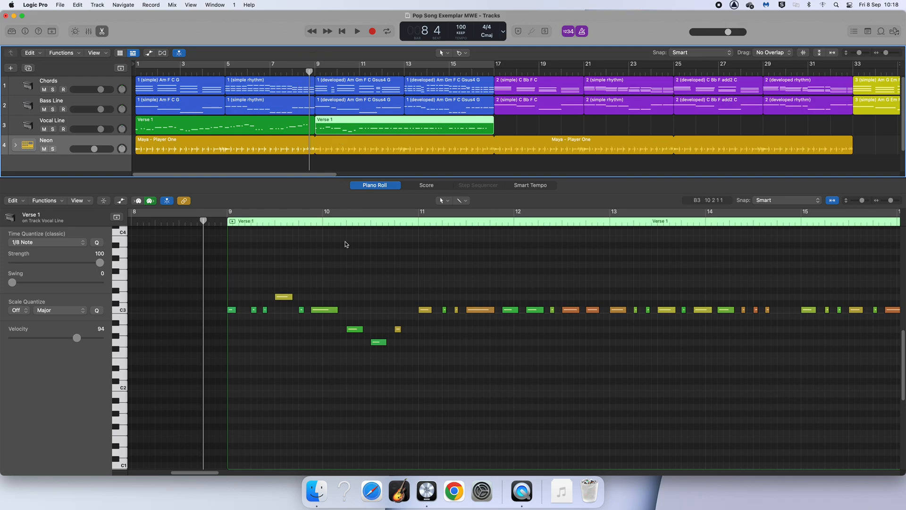
pyautogui.press('space')
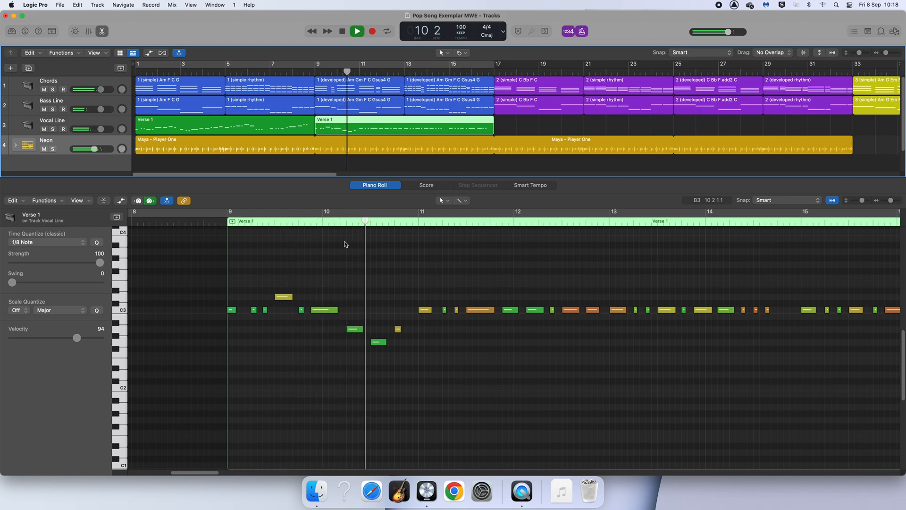
pyautogui.press('space')
# Step: Select all notes of the bar 9 Verse 1 region and transpose them up one octave, from the C3 row to C4
pyautogui.click(350, 268)
pyautogui.press('super+a')
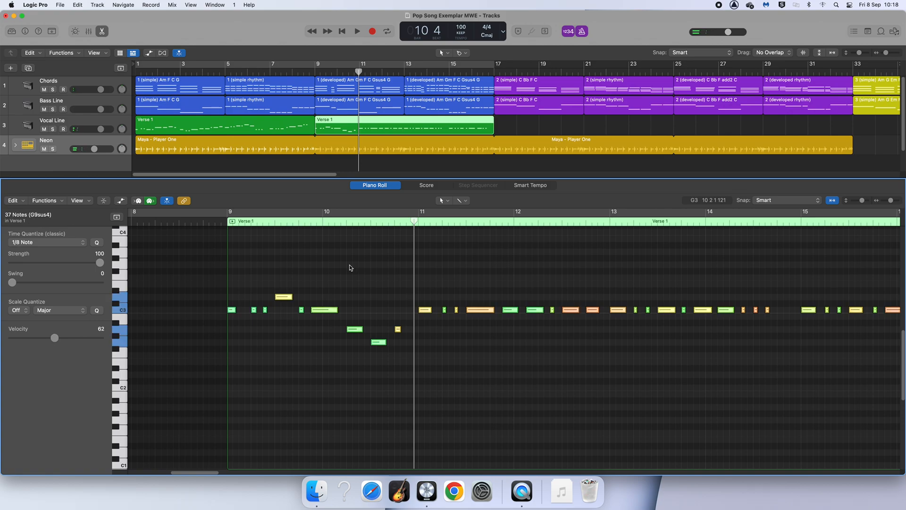
pyautogui.click(282, 278)
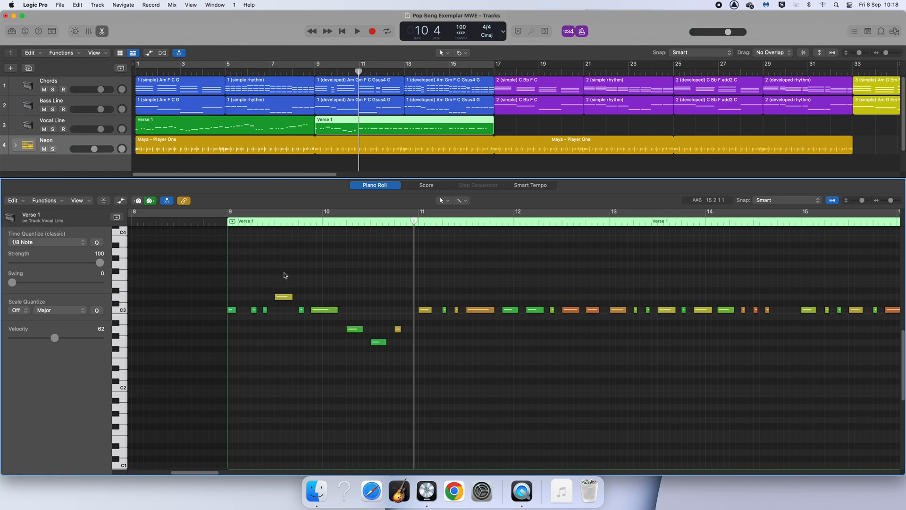
pyautogui.press('super+a')
pyautogui.click(231, 310)
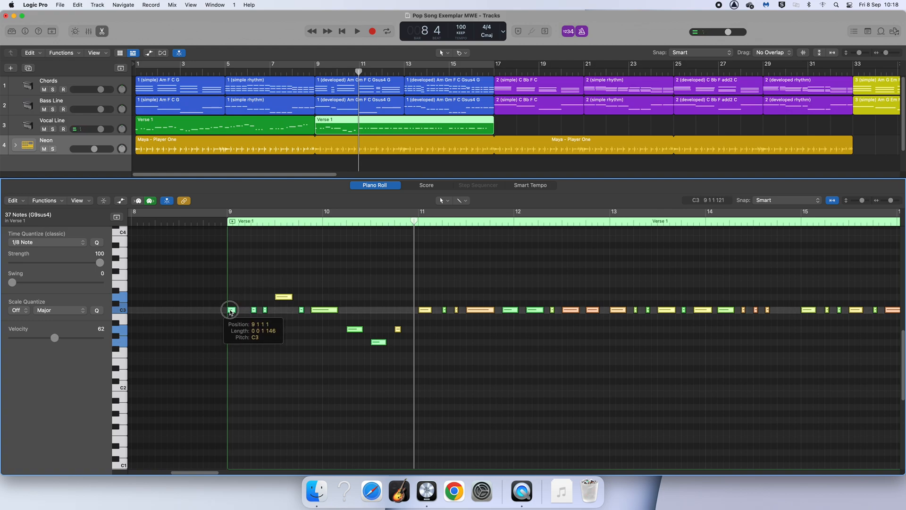
pyautogui.moveTo(231, 311); pyautogui.dragTo(232, 232)
pyautogui.click(253, 270)
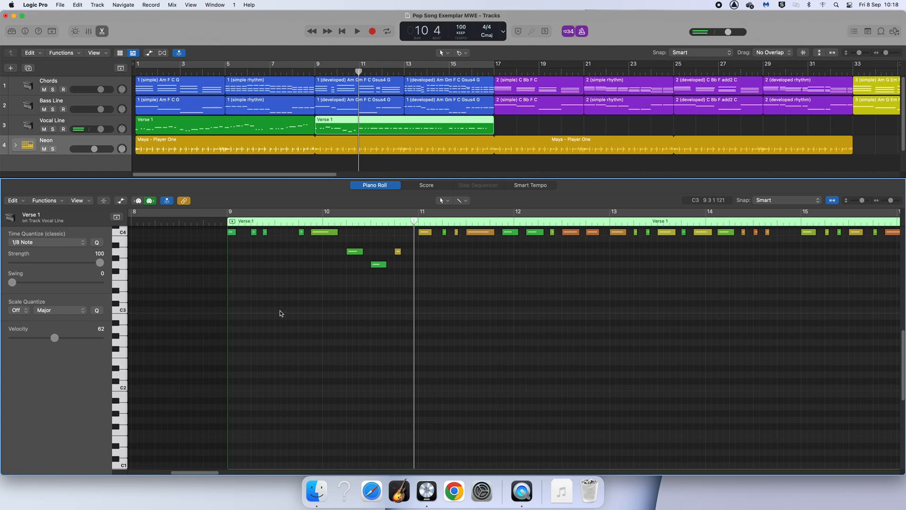
# Step: Play back the transposed verse starting just before bar 9
pyautogui.scroll(4, 281, 313)
pyautogui.scroll(3, 281, 314)
pyautogui.moveTo(360, 77); pyautogui.dragTo(312, 78)
pyautogui.press('space')
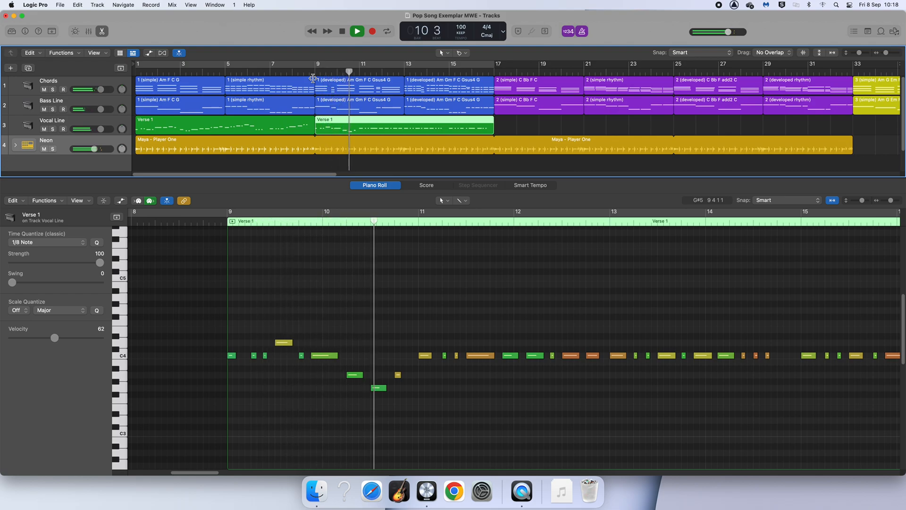
pyautogui.press('space')
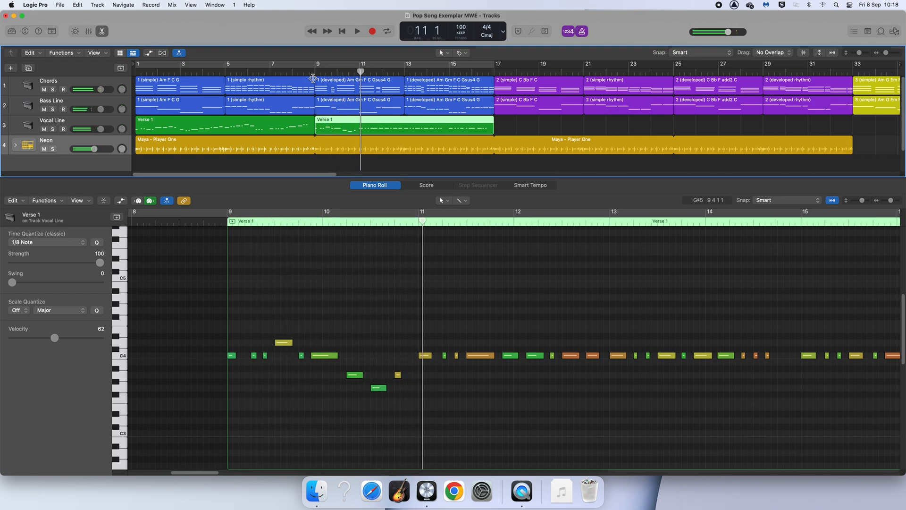
# Step: Move the first three notes of bar 11 up several semitones above C4
pyautogui.click(488, 390)
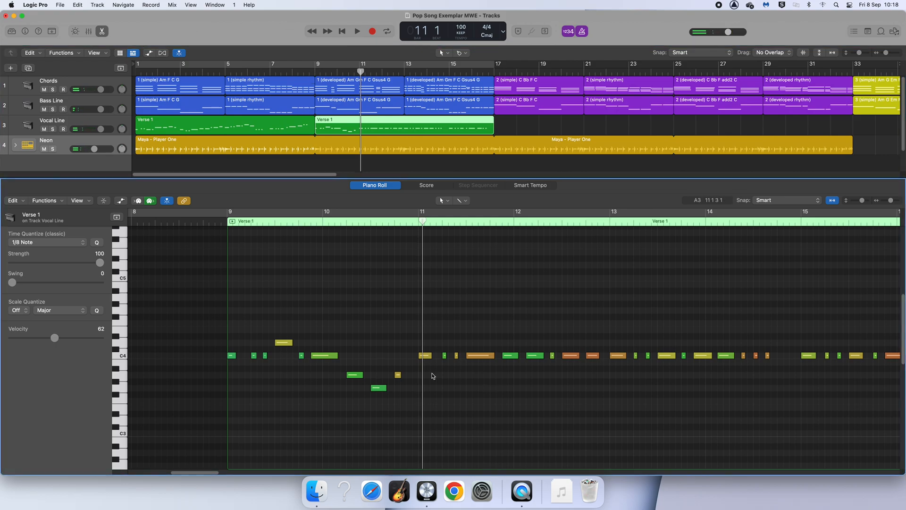
pyautogui.click(431, 356)
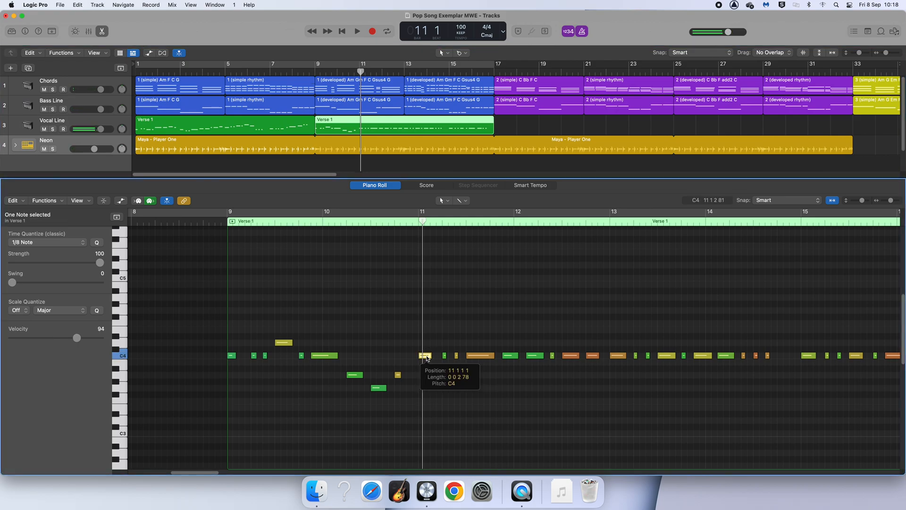
pyautogui.click(422, 346)
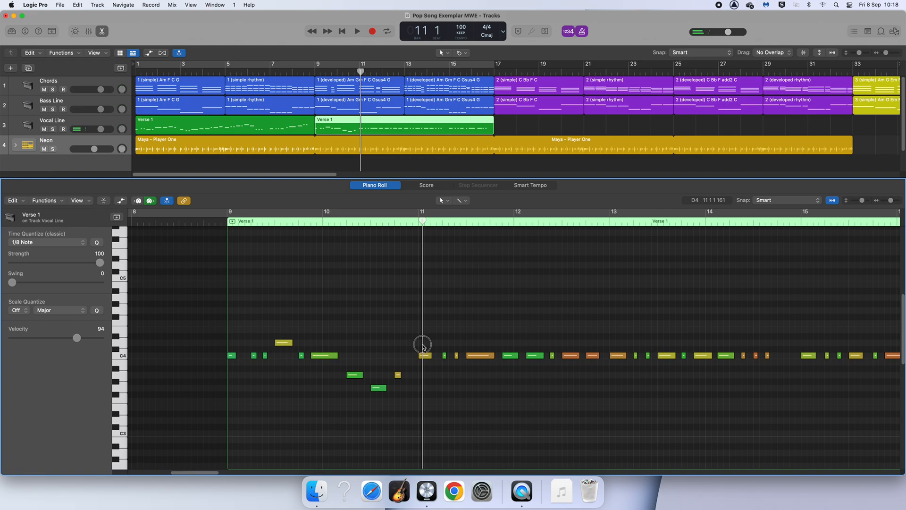
pyautogui.click(425, 356)
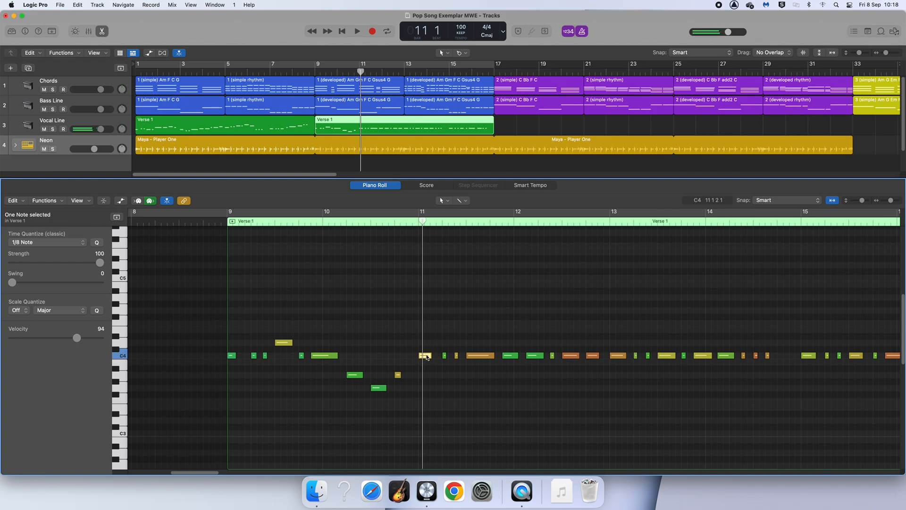
pyautogui.moveTo(424, 343); pyautogui.dragTo(422, 323)
pyautogui.click(405, 374)
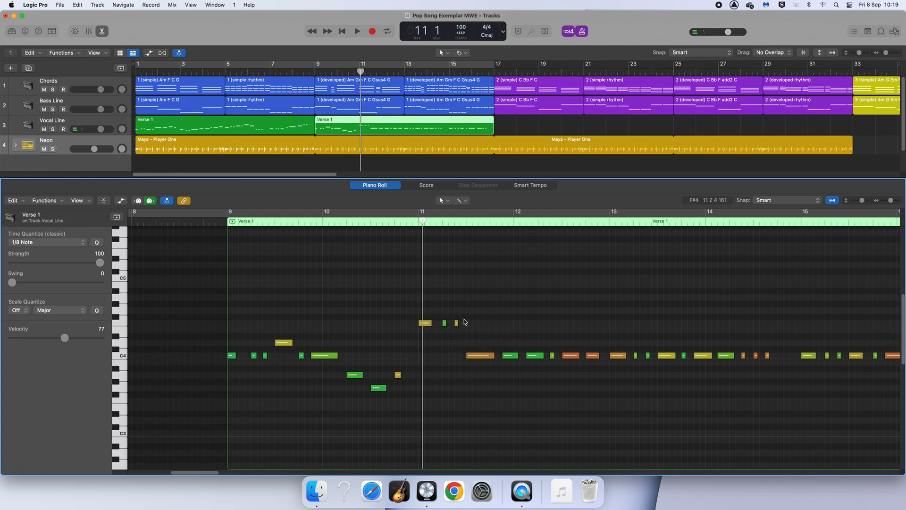
# Step: Raise the long note in the middle of bar 11 to the same pitch as the three notes before it
pyautogui.moveTo(477, 357); pyautogui.dragTo(474, 325)
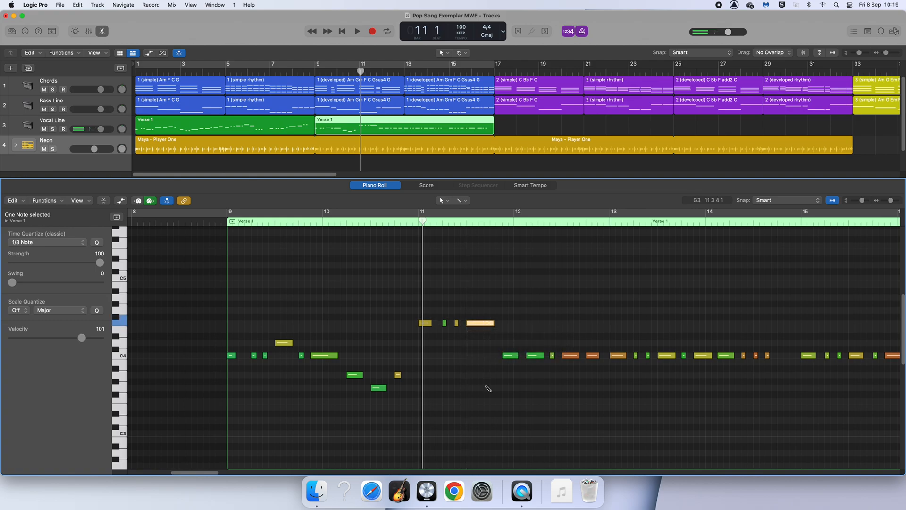
pyautogui.hscroll(3, 488, 389)
pyautogui.hotkey('alt', 'Down')
pyautogui.hotkey('alt', 'Down')
pyautogui.hotkey('alt', 'Down')
pyautogui.hotkey('alt', 'Down')
pyautogui.hotkey('alt', 'Down')
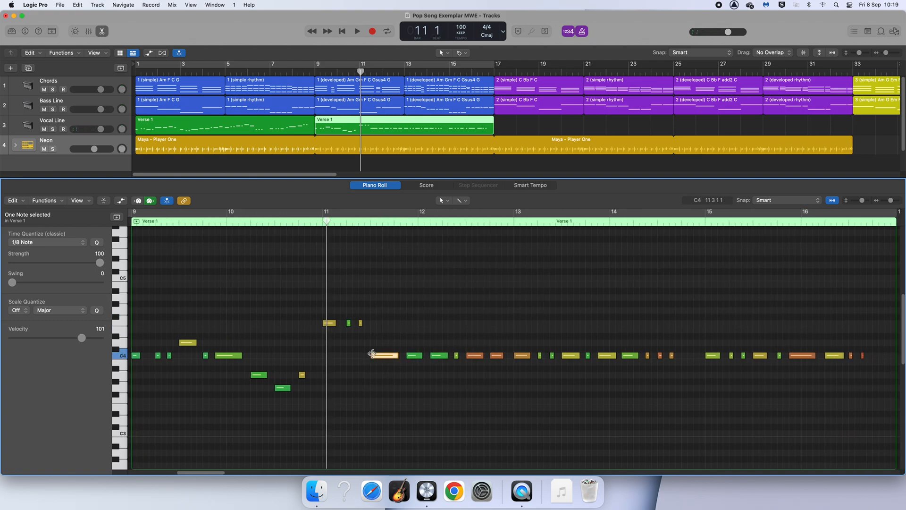
pyautogui.moveTo(380, 357); pyautogui.dragTo(378, 324)
pyautogui.click(398, 358)
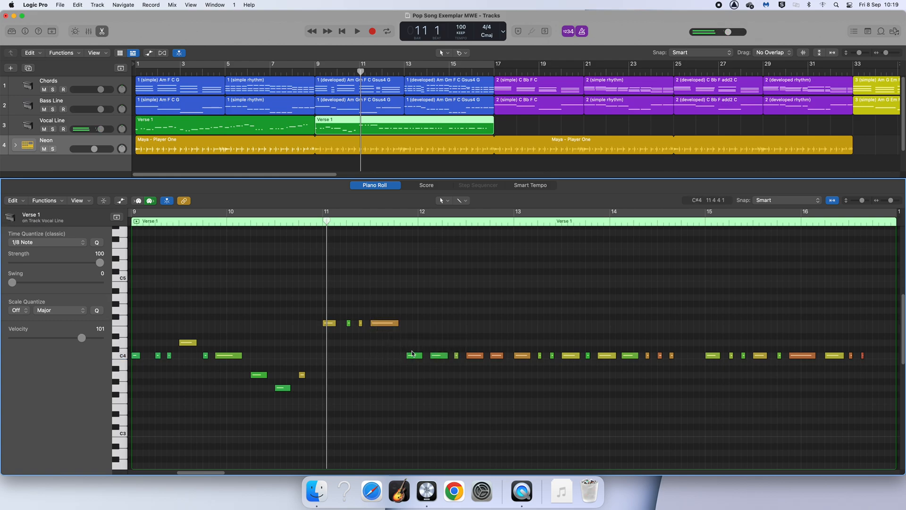
# Step: Move the three opening notes of bar 12 up a step above C4
pyautogui.moveTo(417, 347)
pyautogui.mouseDown()
pyautogui.moveTo(457, 360)
pyautogui.moveTo(414, 346)
pyautogui.mouseUp()
pyautogui.click(431, 374)
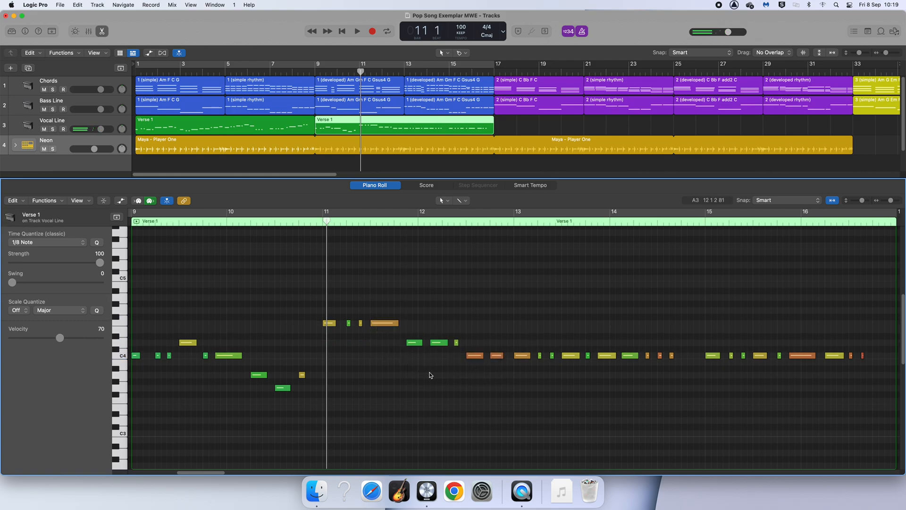
pyautogui.click(476, 357)
pyautogui.click(510, 409)
# Step: Play back the edited melody from bar 9
pyautogui.moveTo(360, 70); pyautogui.dragTo(314, 71)
pyautogui.press('space')
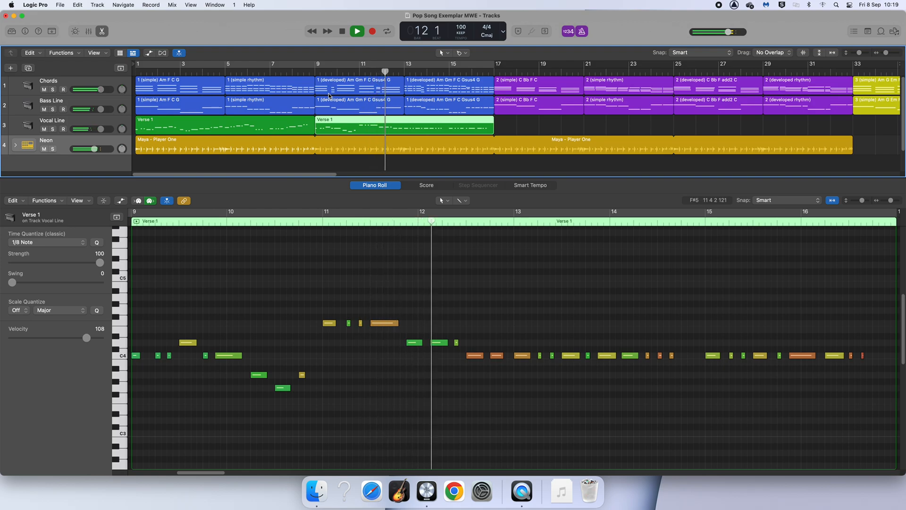
pyautogui.press('space')
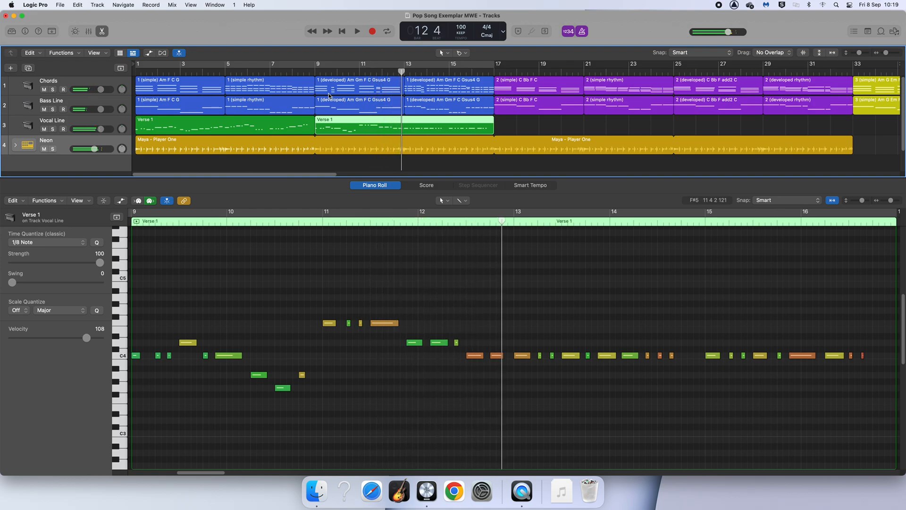
# Step: Inspect the chord notes of the developed Chords region under bars 9–11, then return to the Verse 1 region
pyautogui.click(379, 386)
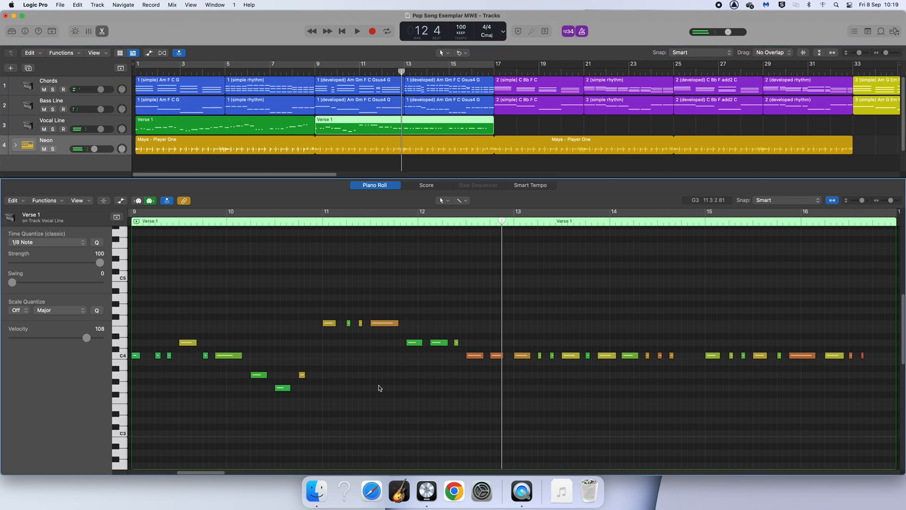
pyautogui.click(330, 324)
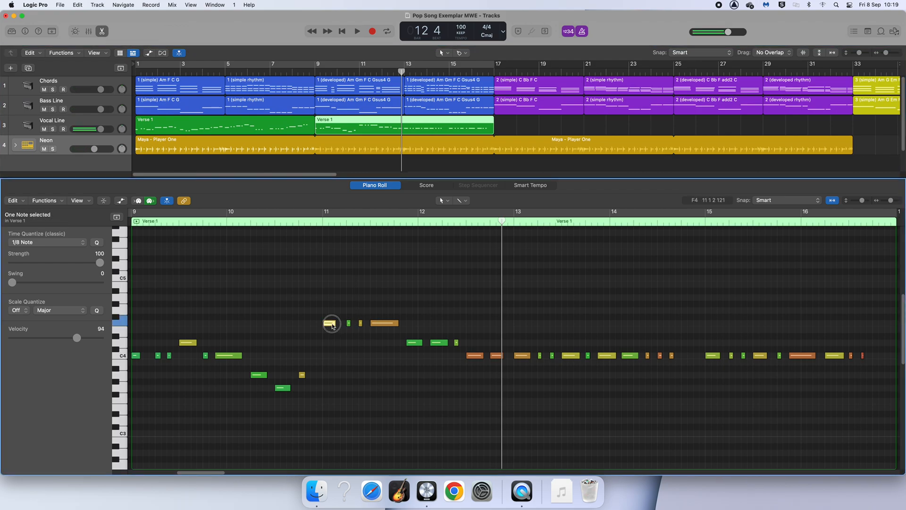
pyautogui.click(358, 71)
pyautogui.click(362, 81)
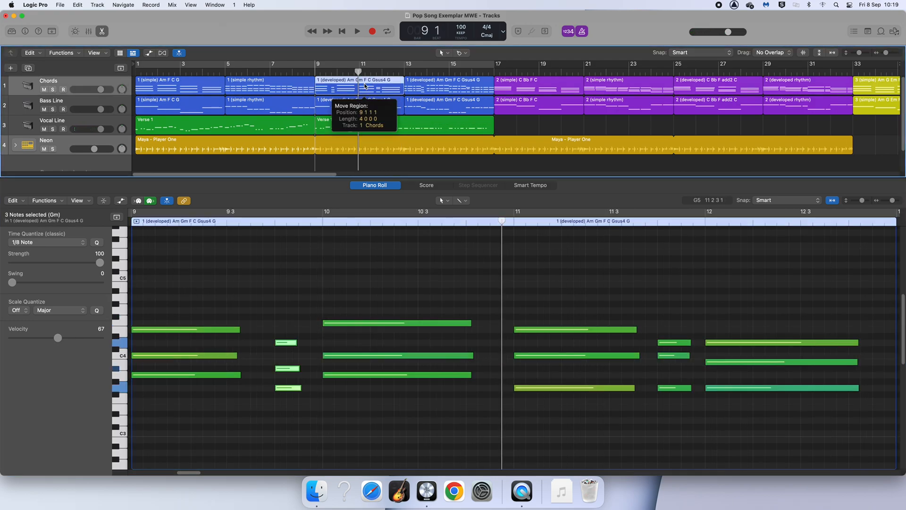
pyautogui.click(367, 131)
pyautogui.click(381, 87)
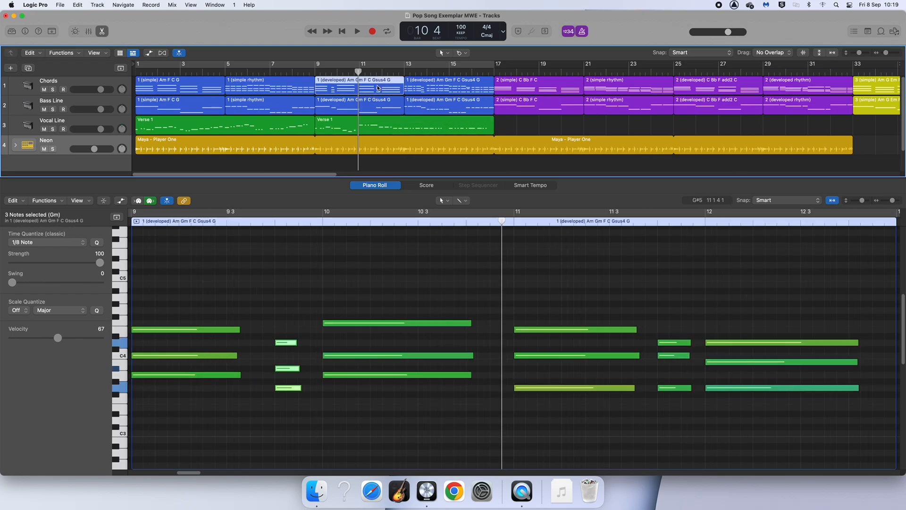
pyautogui.moveTo(501, 221); pyautogui.dragTo(514, 221)
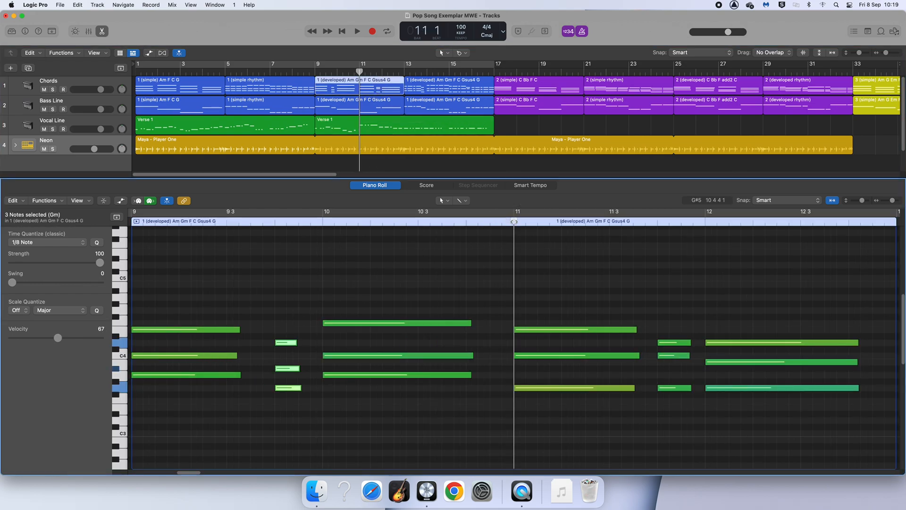
pyautogui.click(544, 388)
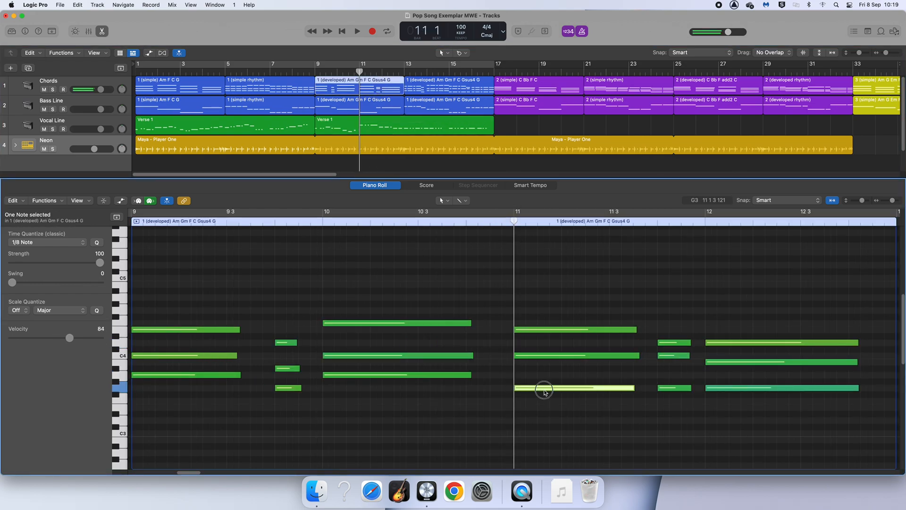
pyautogui.click(535, 355)
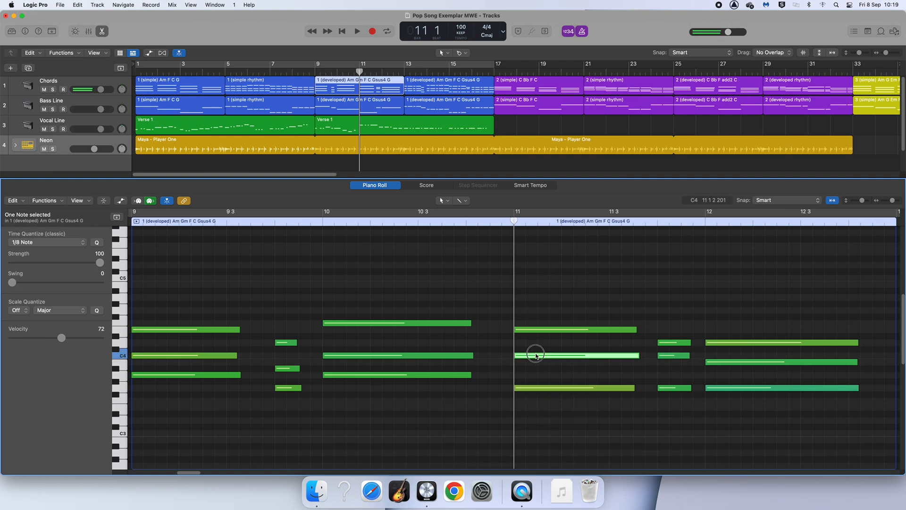
pyautogui.click(524, 331)
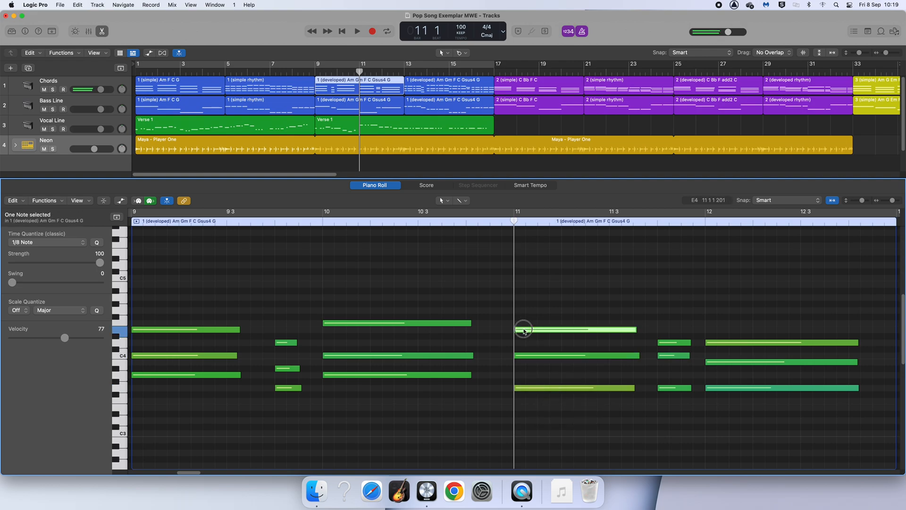
pyautogui.click(384, 129)
pyautogui.click(336, 334)
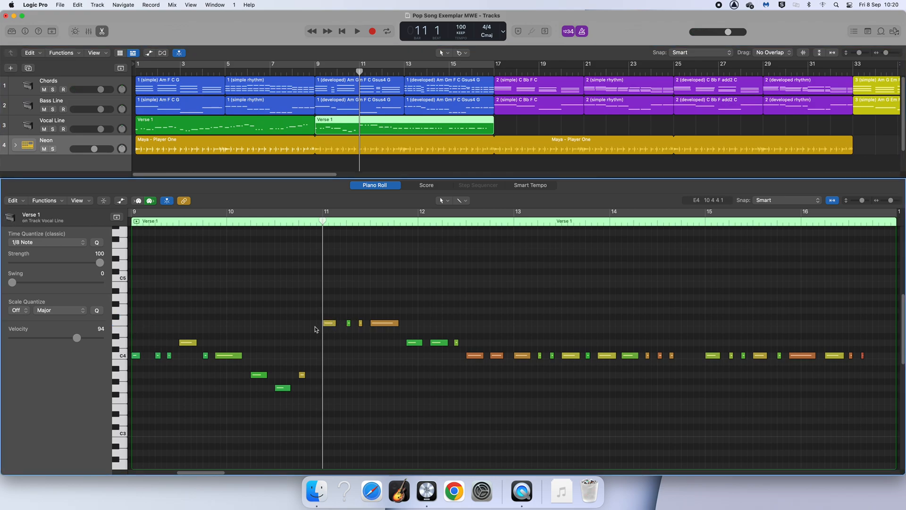
# Step: Shift the bar 11 notes and the opening notes of bar 12 higher, then play the passage from bar 9
pyautogui.moveTo(324, 312); pyautogui.dragTo(411, 323)
pyautogui.click(388, 326)
pyautogui.click(411, 331)
pyautogui.moveTo(323, 221); pyautogui.dragTo(138, 223)
pyautogui.press('space')
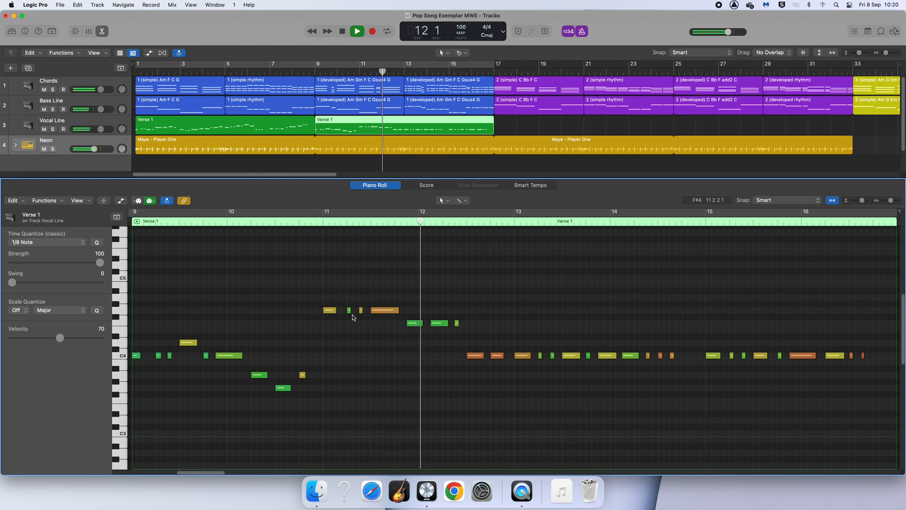
pyautogui.press('space')
# Step: Raise the two notes in the second half of bar 12 one step and play back from bar 10
pyautogui.moveTo(476, 345)
pyautogui.mouseDown()
pyautogui.moveTo(502, 365)
pyautogui.moveTo(478, 353)
pyautogui.moveTo(478, 342)
pyautogui.mouseUp()
pyautogui.moveTo(400, 71); pyautogui.dragTo(354, 73)
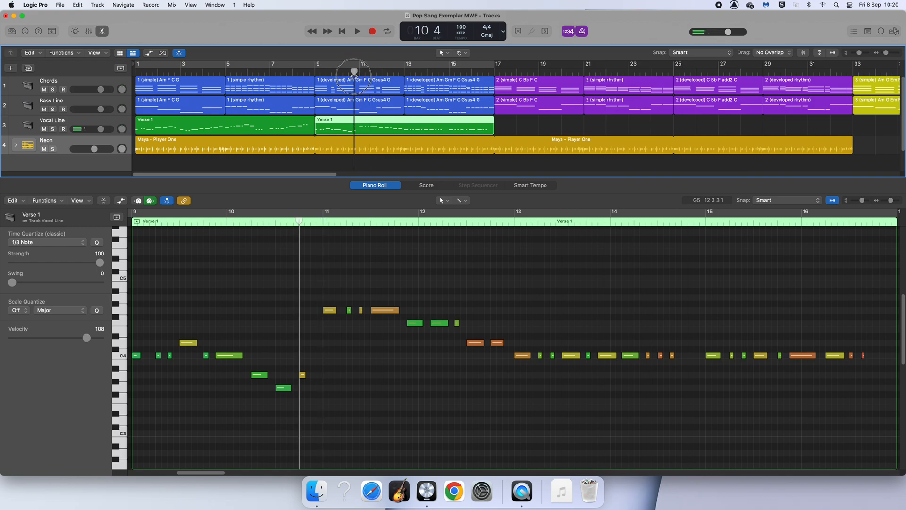
pyautogui.press('space')
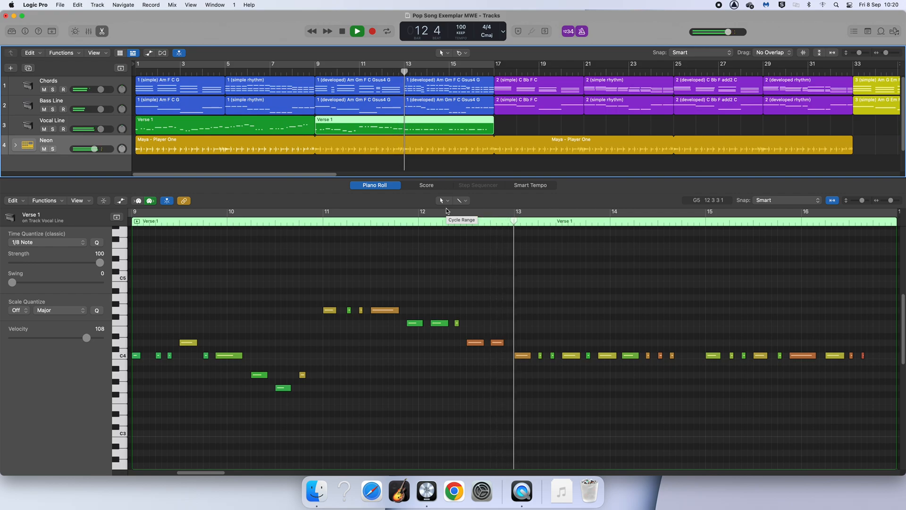
pyautogui.press('space')
# Step: Move the second note of bar 12 up to the same pitch as the bar 11 notes
pyautogui.click(462, 383)
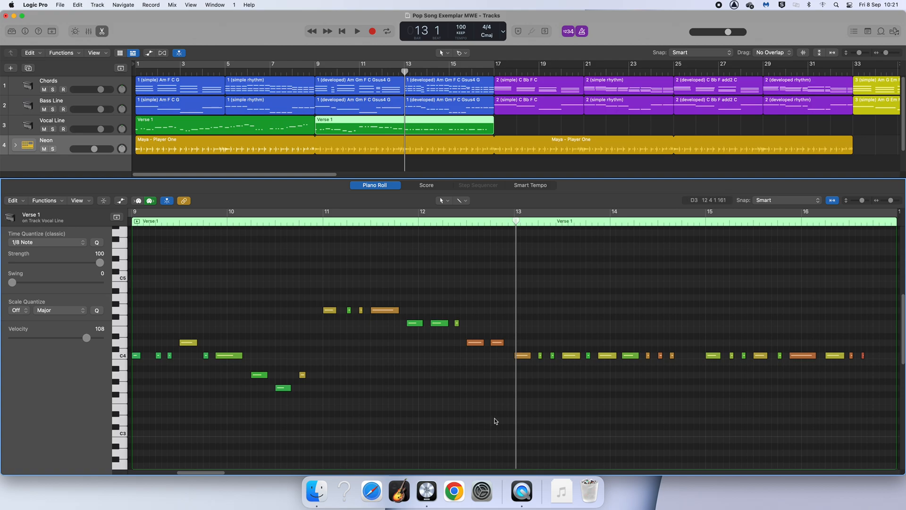
pyautogui.click(437, 324)
pyautogui.click(408, 323)
pyautogui.moveTo(439, 325); pyautogui.dragTo(437, 312)
pyautogui.click(427, 314)
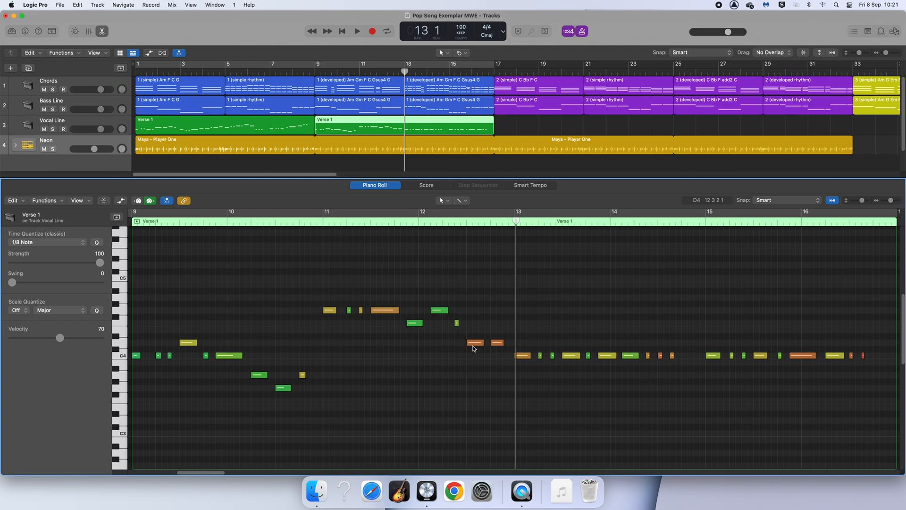
# Step: Play back the reworked phrase from bar 10
pyautogui.moveTo(405, 81); pyautogui.dragTo(359, 71)
pyautogui.press('space')
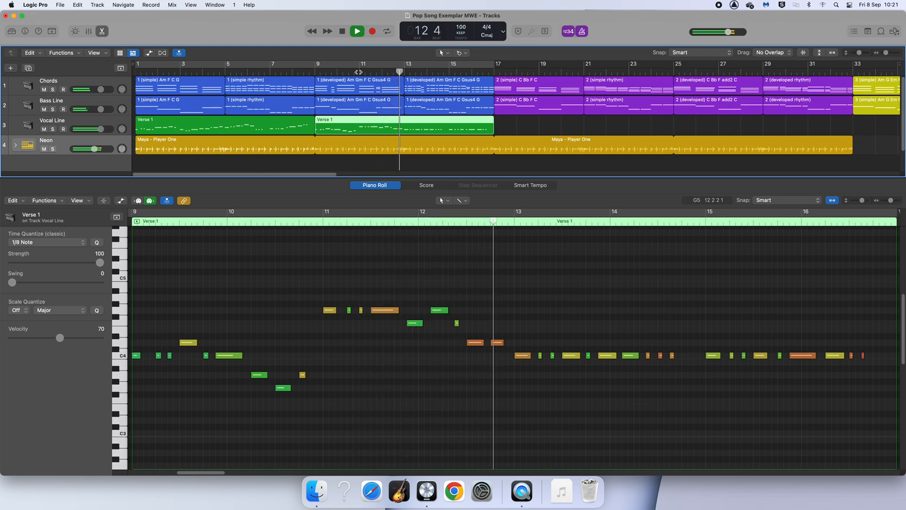
pyautogui.press('space')
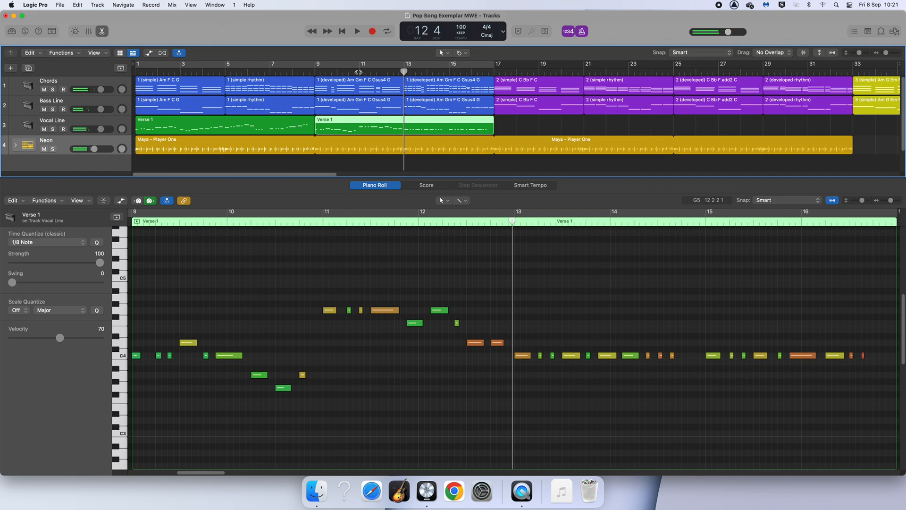
pyautogui.click(496, 343)
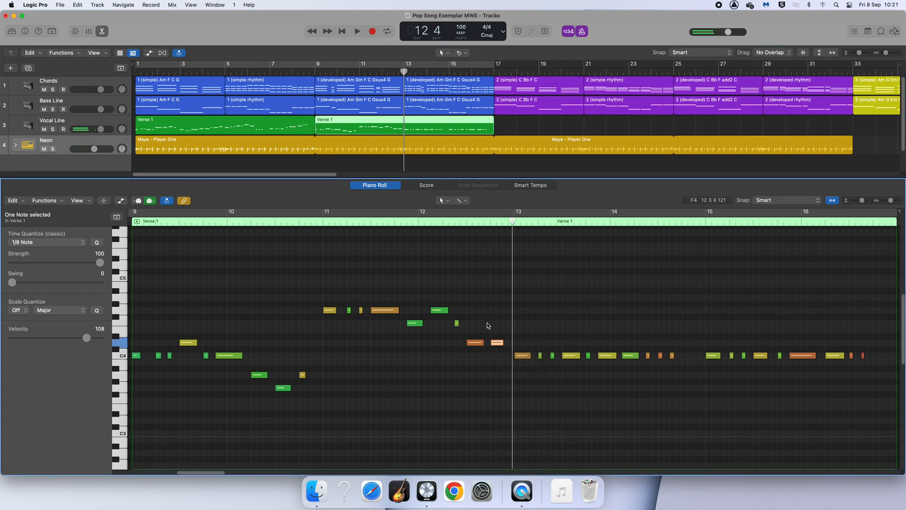
pyautogui.click(495, 379)
pyautogui.click(491, 301)
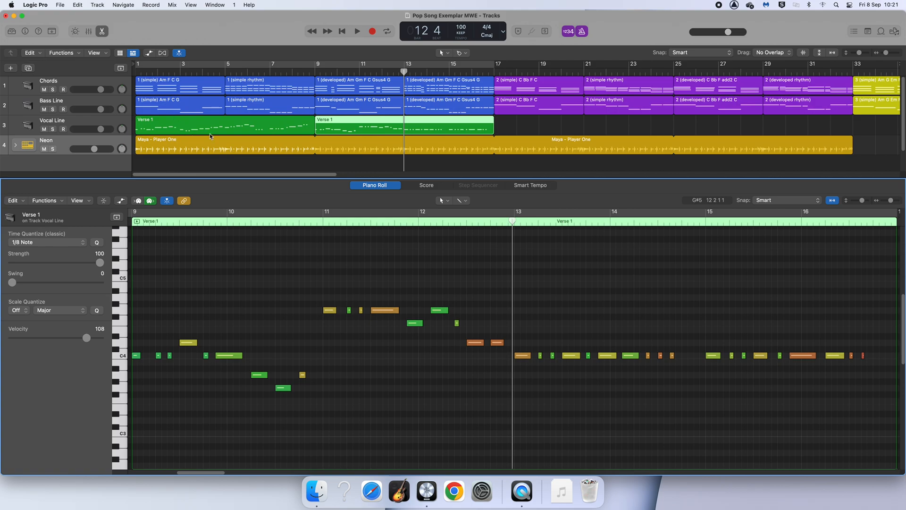
pyautogui.click(522, 130)
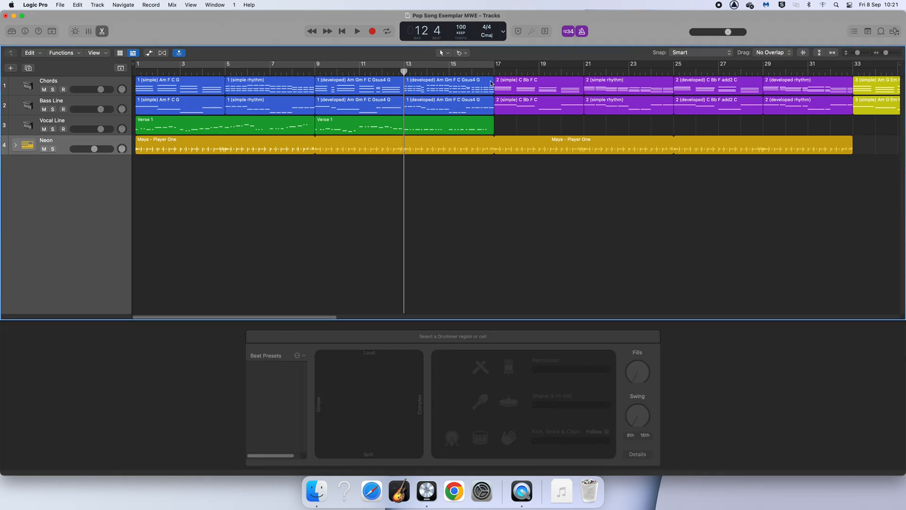
pyautogui.click(439, 122)
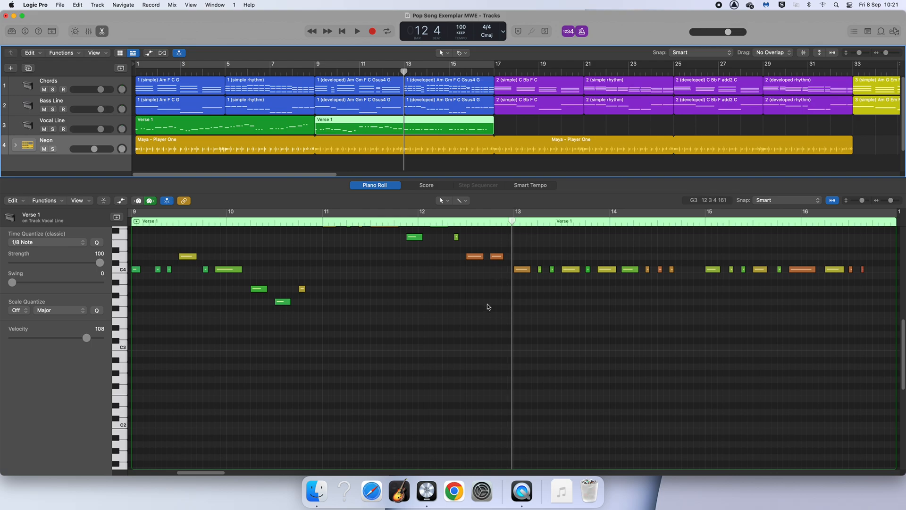
pyautogui.scroll(-2, 487, 304)
pyautogui.scroll(4, 470, 330)
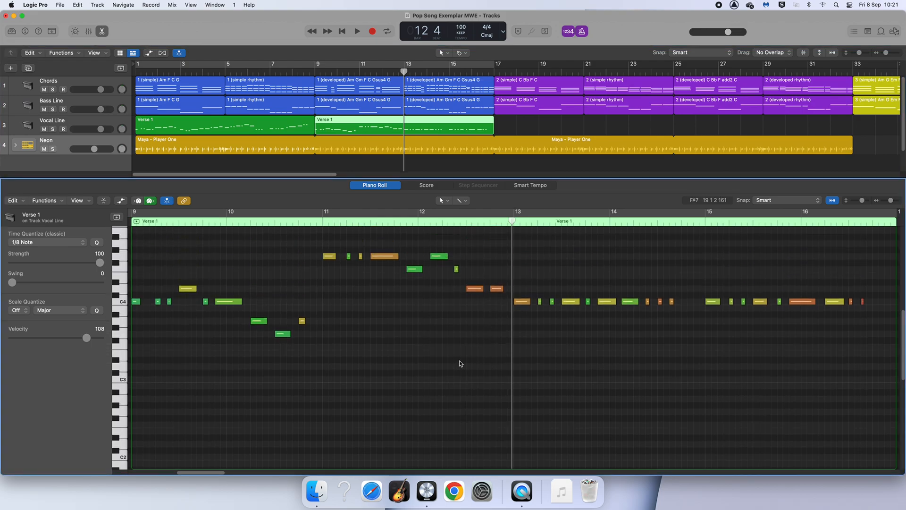
pyautogui.scroll(1, 461, 364)
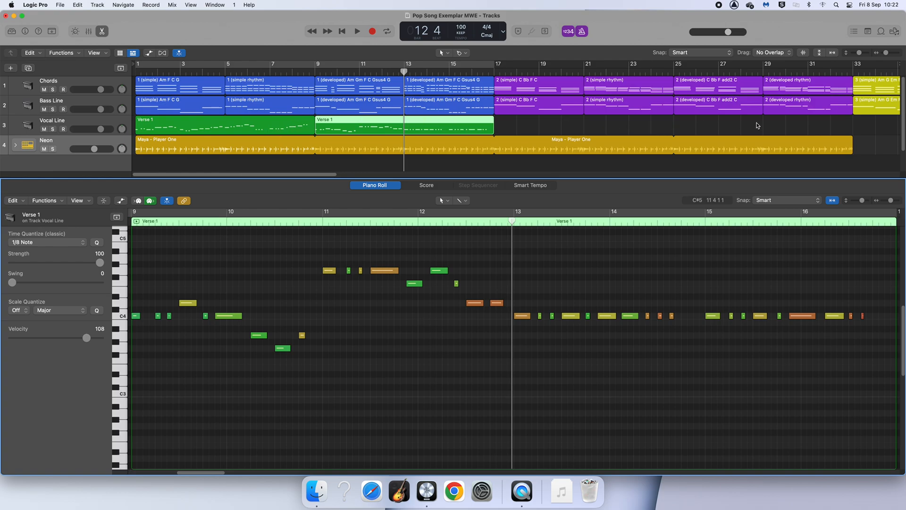
pyautogui.click(825, 123)
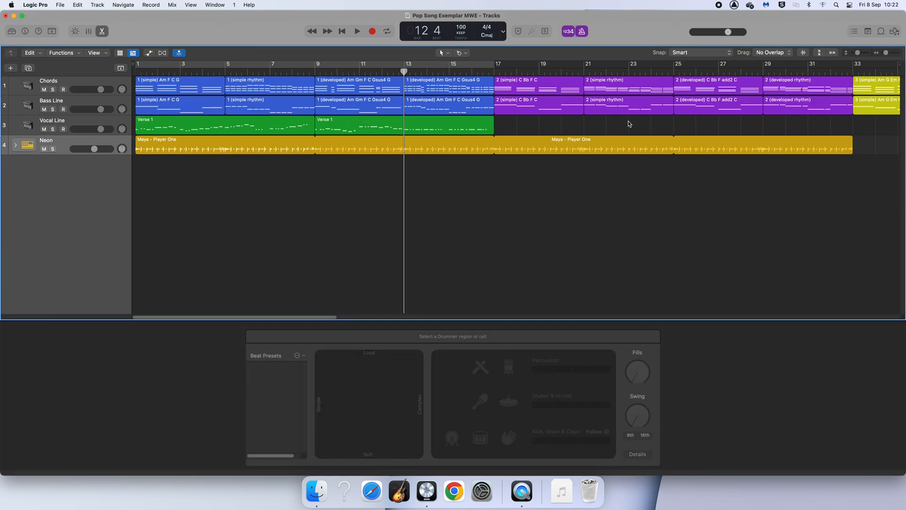
pyautogui.moveTo(547, 126); pyautogui.dragTo(288, 131)
pyautogui.click(538, 130)
pyautogui.click(524, 131)
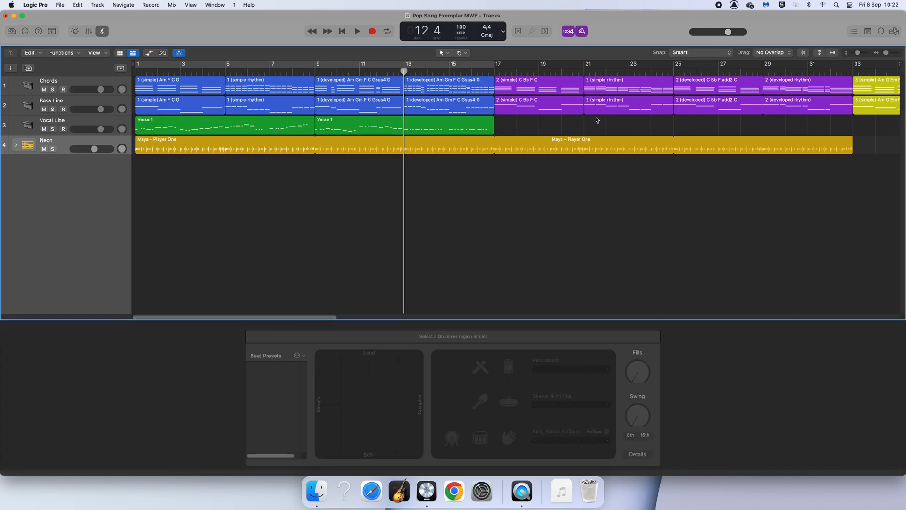